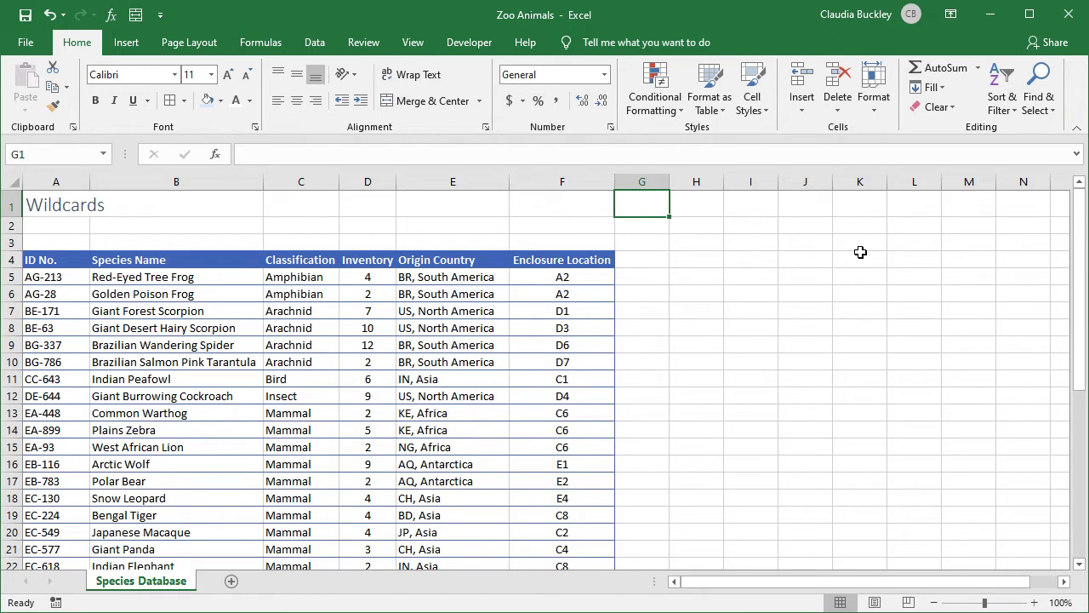
# Examine the species table's ID, classification, inventory, origin country and enclosure location columns, including the rows further down.
pyautogui.click(56, 182)
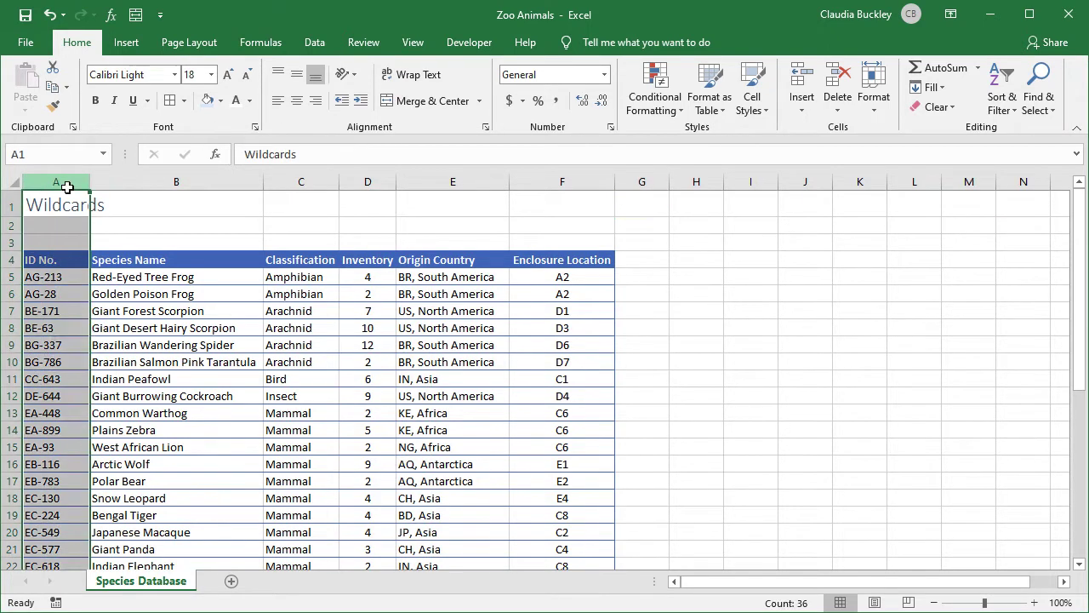
pyautogui.click(303, 180)
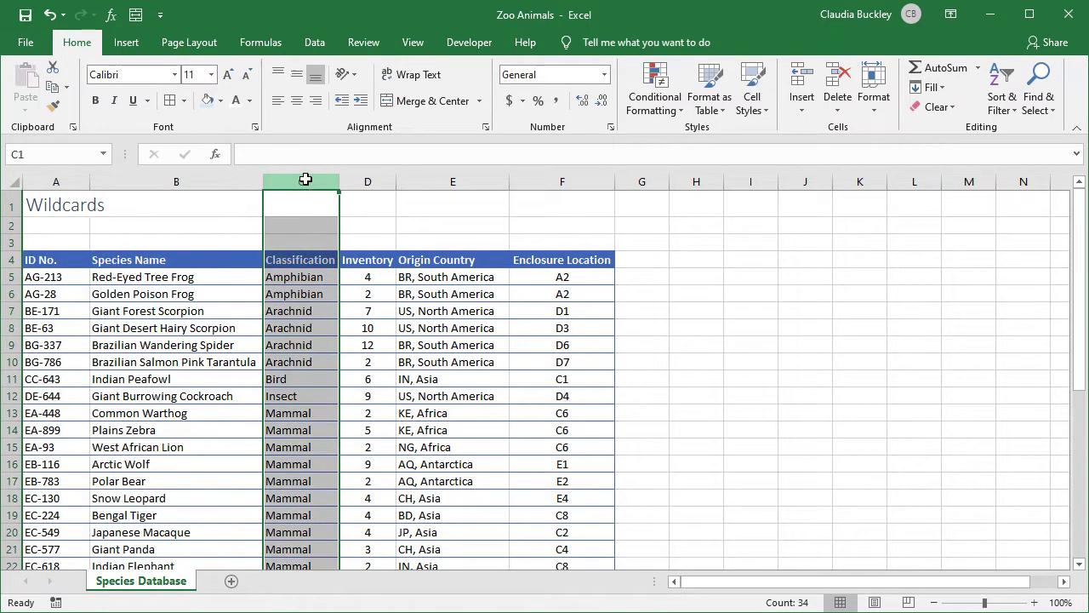
pyautogui.click(367, 181)
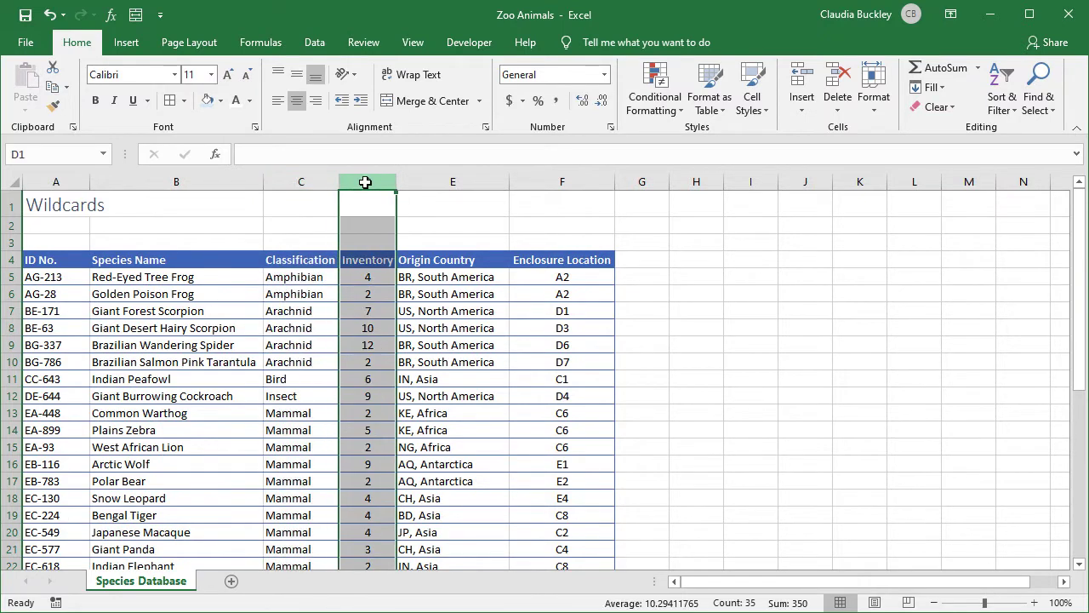
pyautogui.click(421, 182)
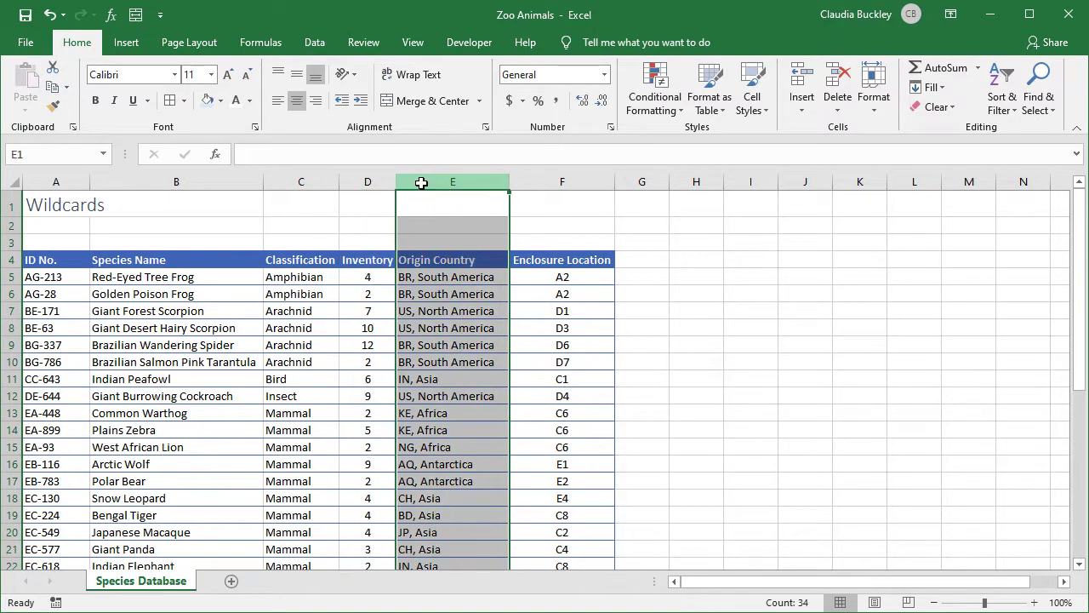
pyautogui.click(549, 182)
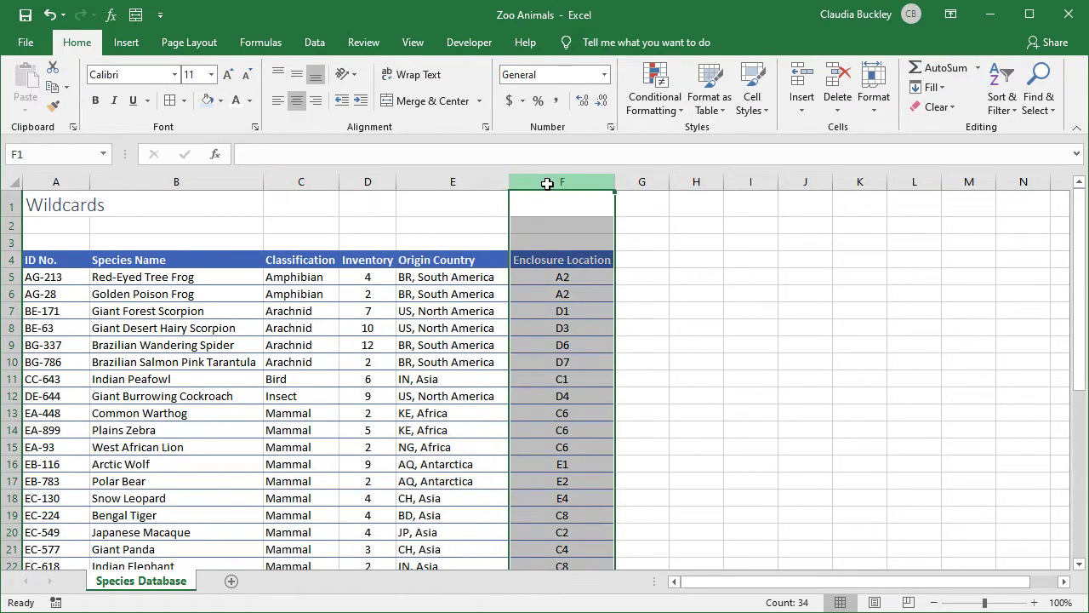
pyautogui.moveTo(1078, 288); pyautogui.dragTo(1077, 529)
pyautogui.click(389, 536)
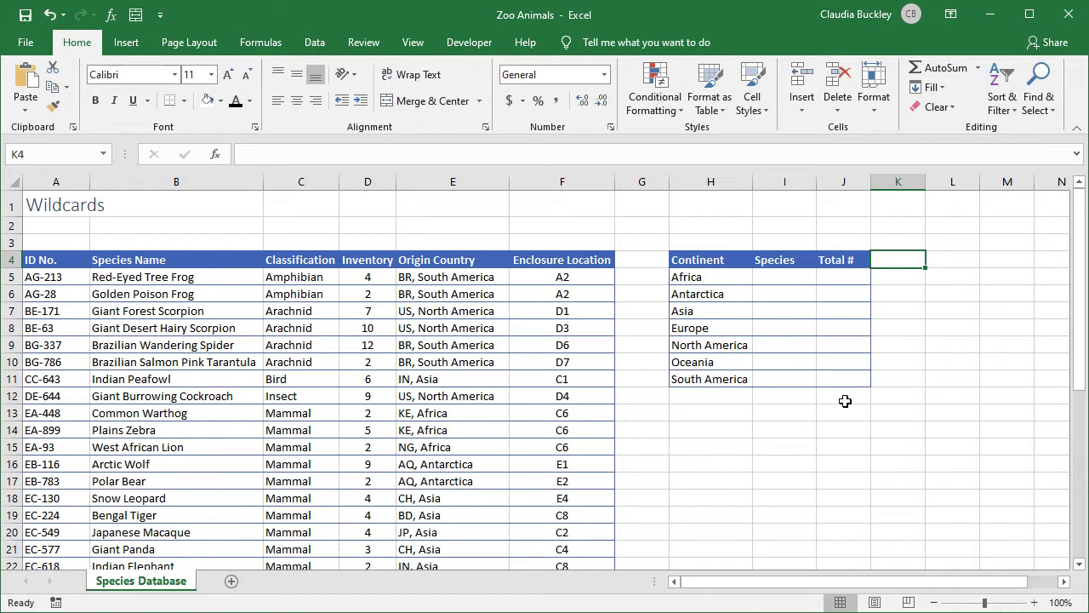
# Enter =COUNTIF($E$5:$E$37,"*"&H5) in I5 to count Africa's species by origin country ending with the continent name.
pyautogui.click(798, 280)
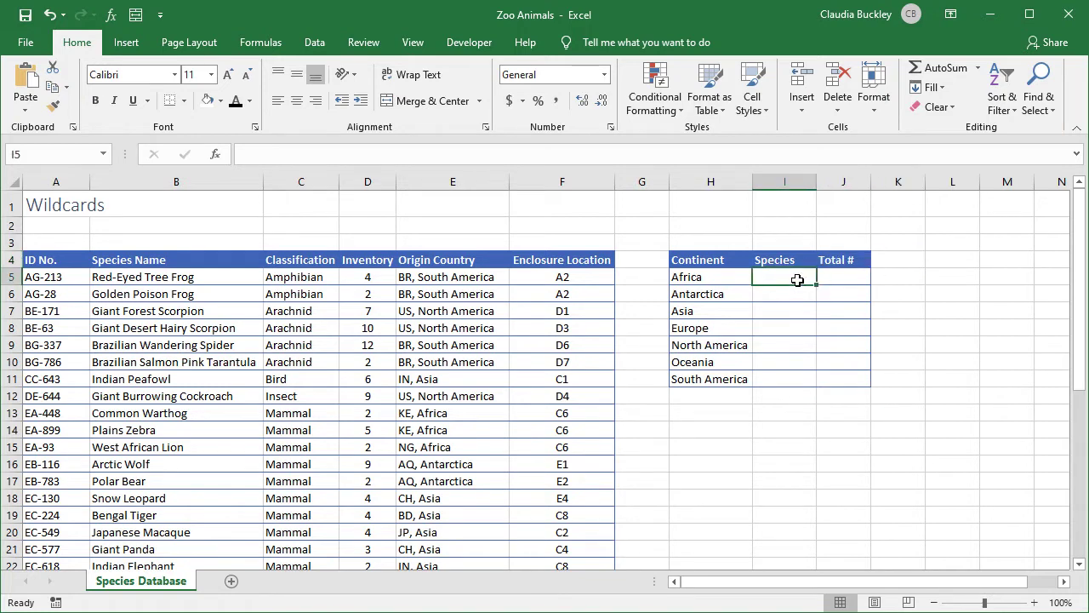
pyautogui.write('=coun')
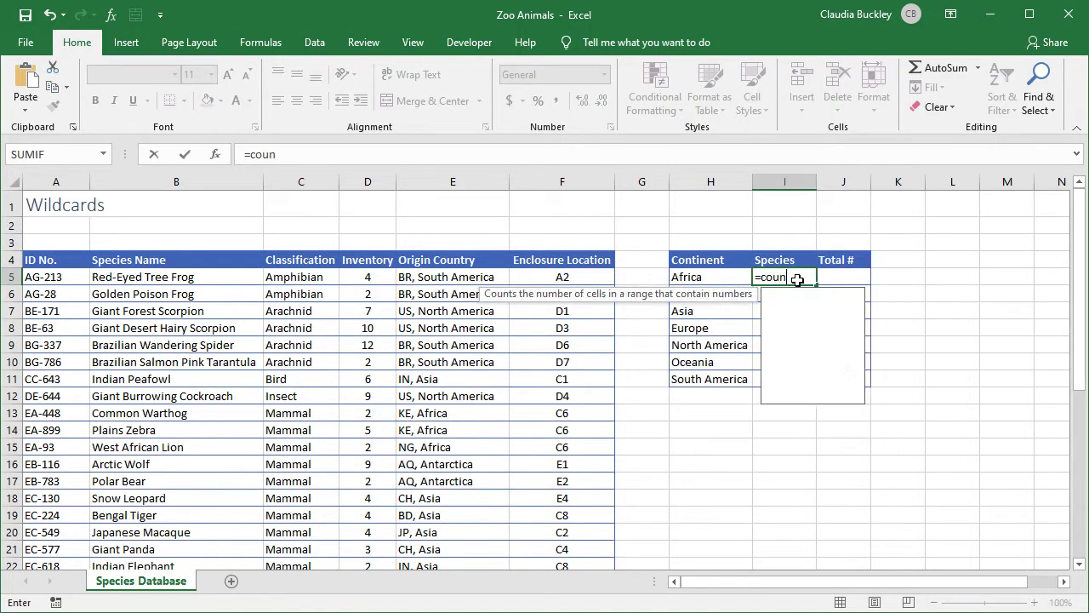
pyautogui.write('tif')
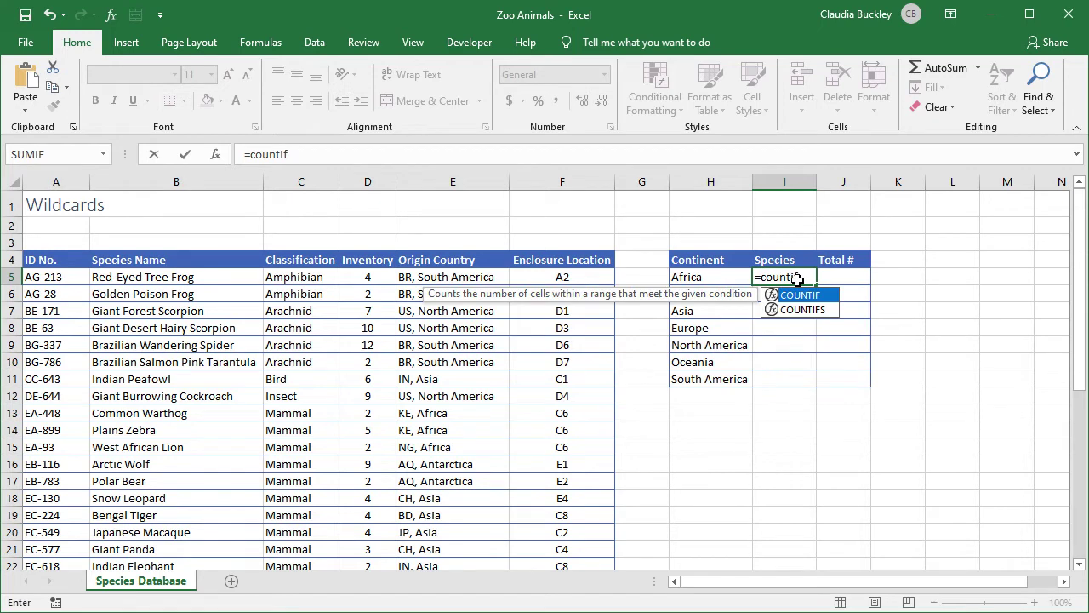
pyautogui.write('(')
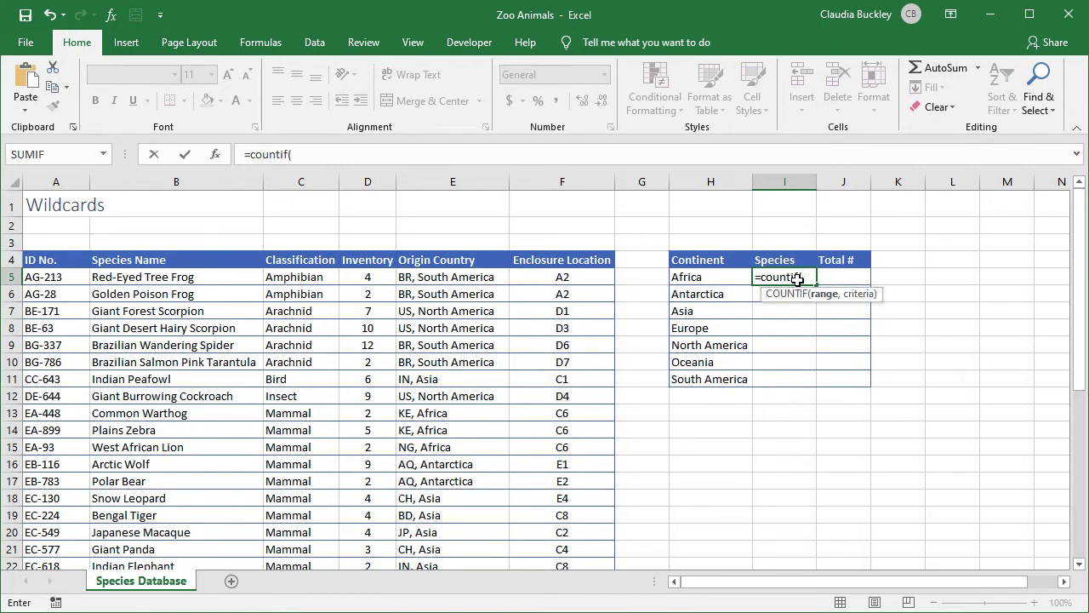
pyautogui.click(452, 278)
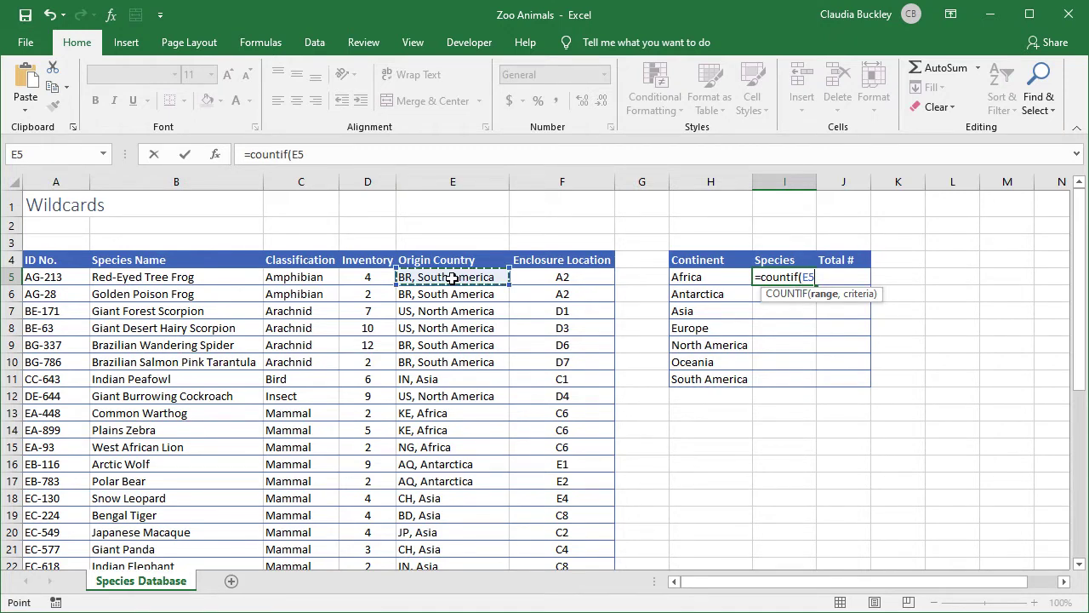
pyautogui.hotkey('ctrl', 'shift', 'Down')
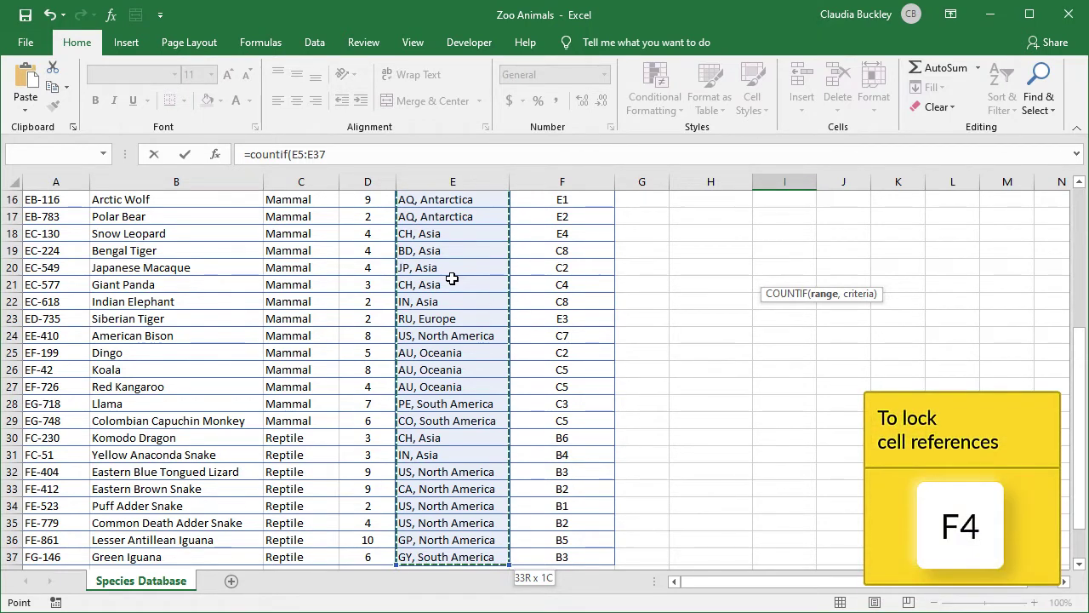
pyautogui.press('F4')
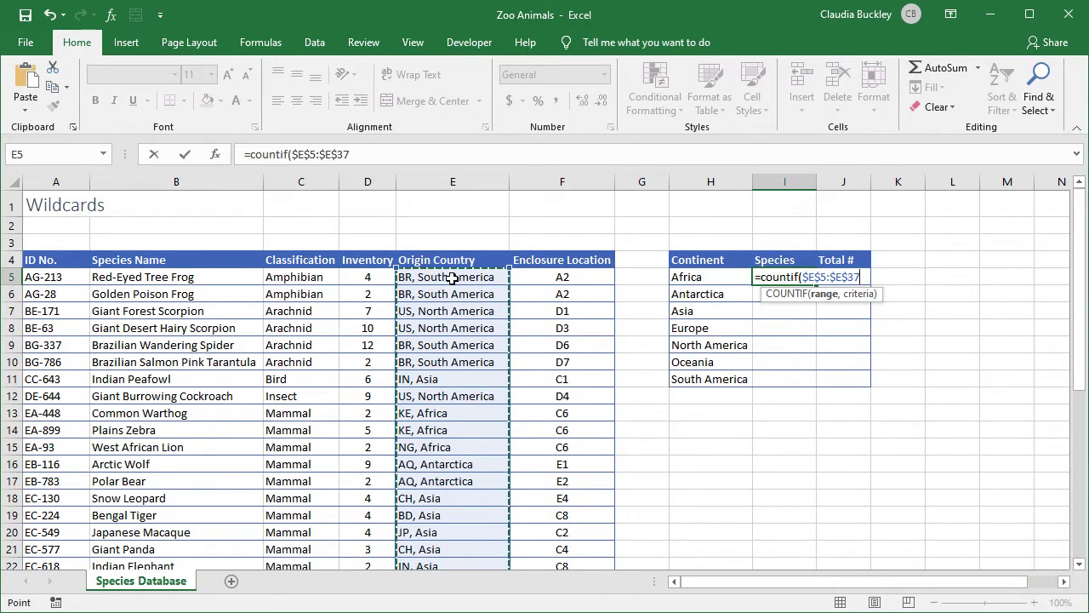
pyautogui.write(',')
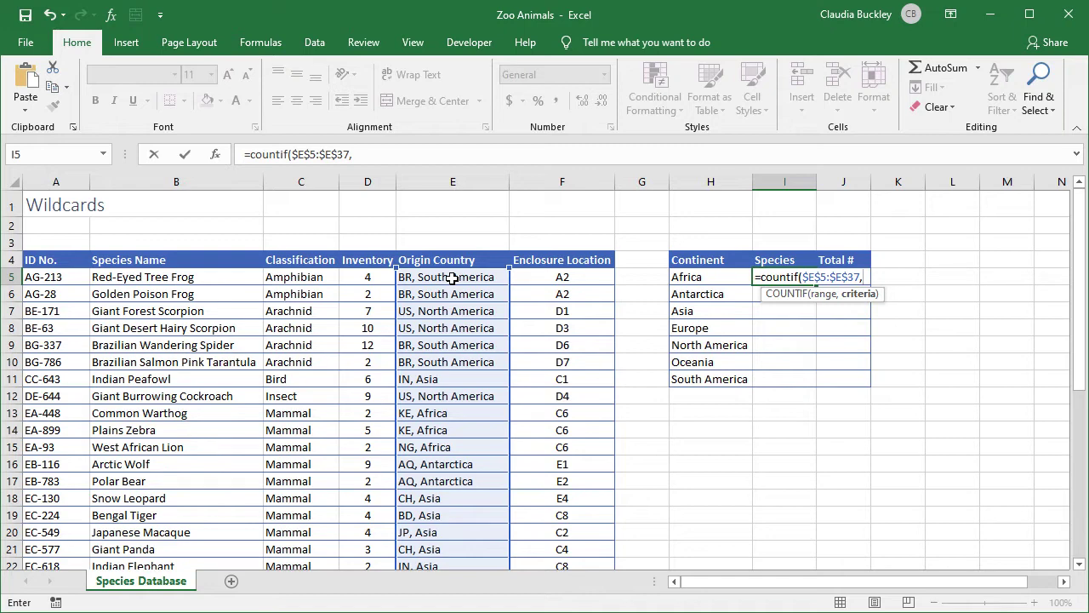
pyautogui.write('"*"&')
pyautogui.click(704, 280)
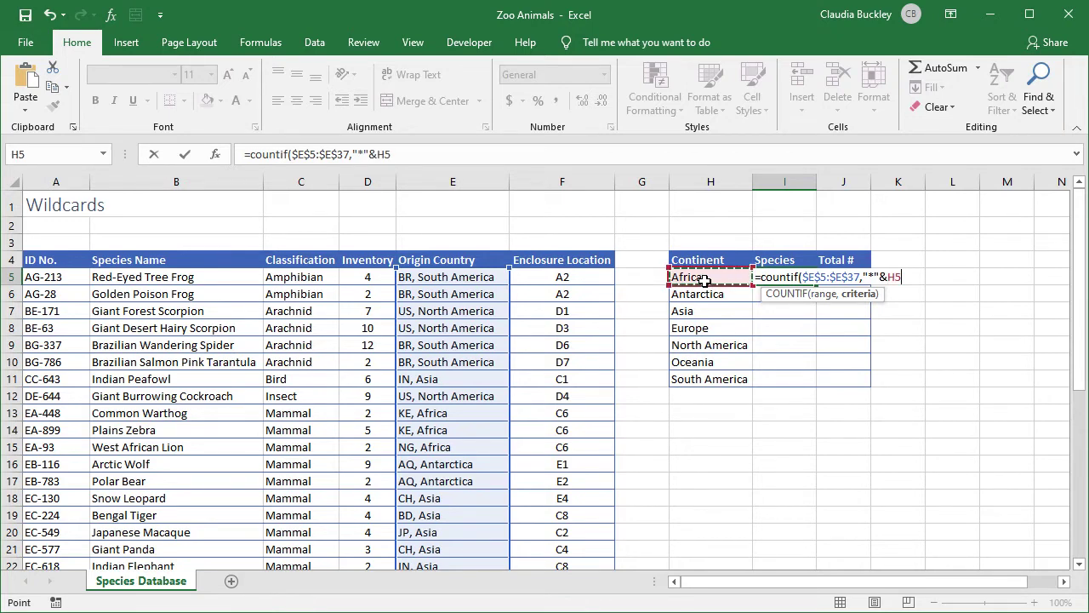
pyautogui.write(')')
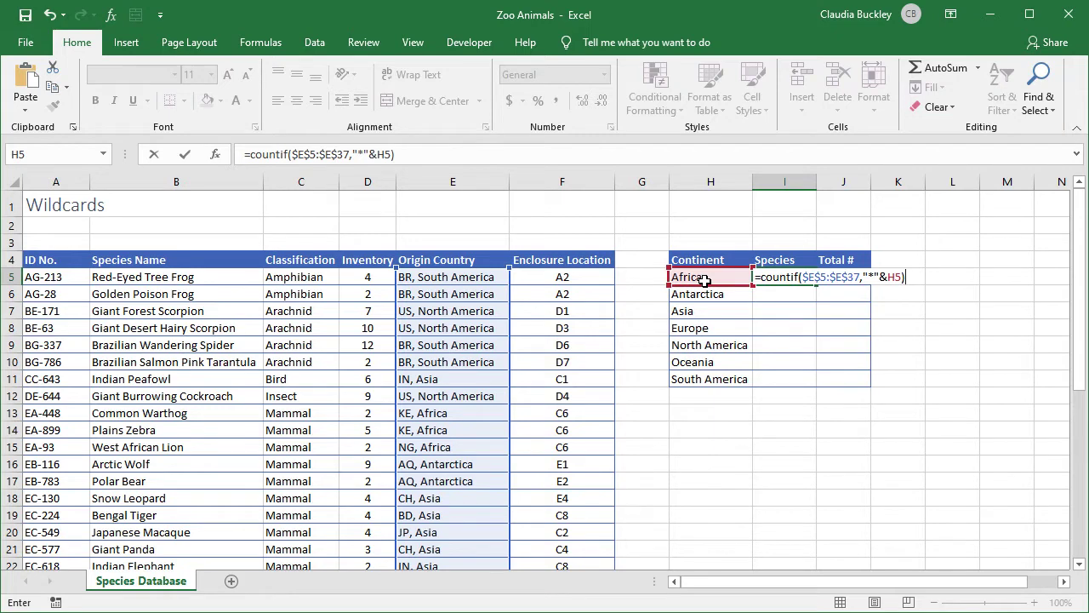
pyautogui.press('Return')
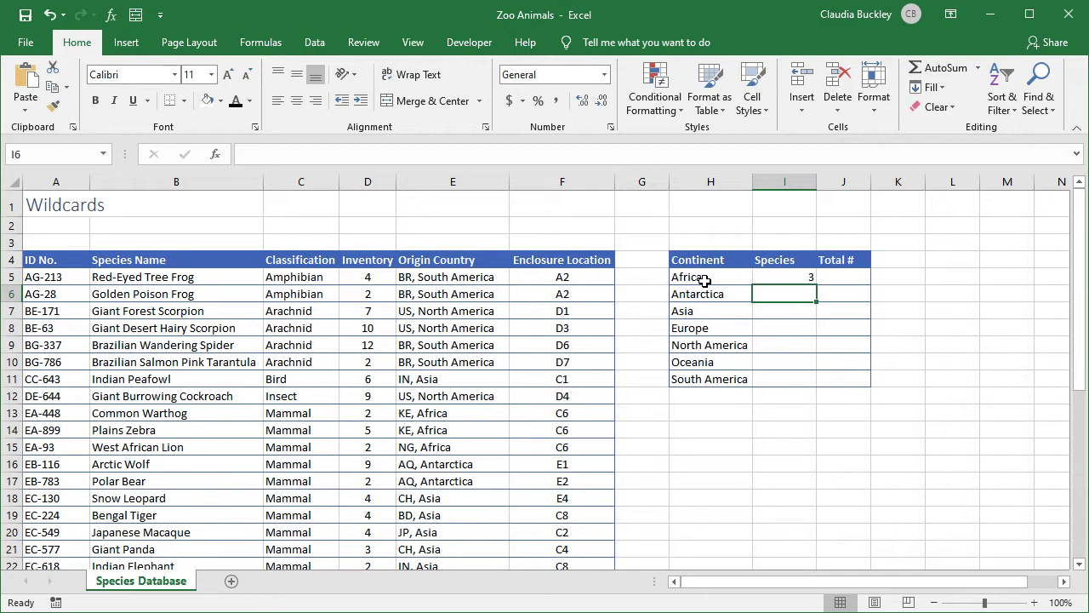
# Start a SUMIF formula in J5 for Africa's total, using the locked origin country range $E$5:$E$37.
pyautogui.click(847, 277)
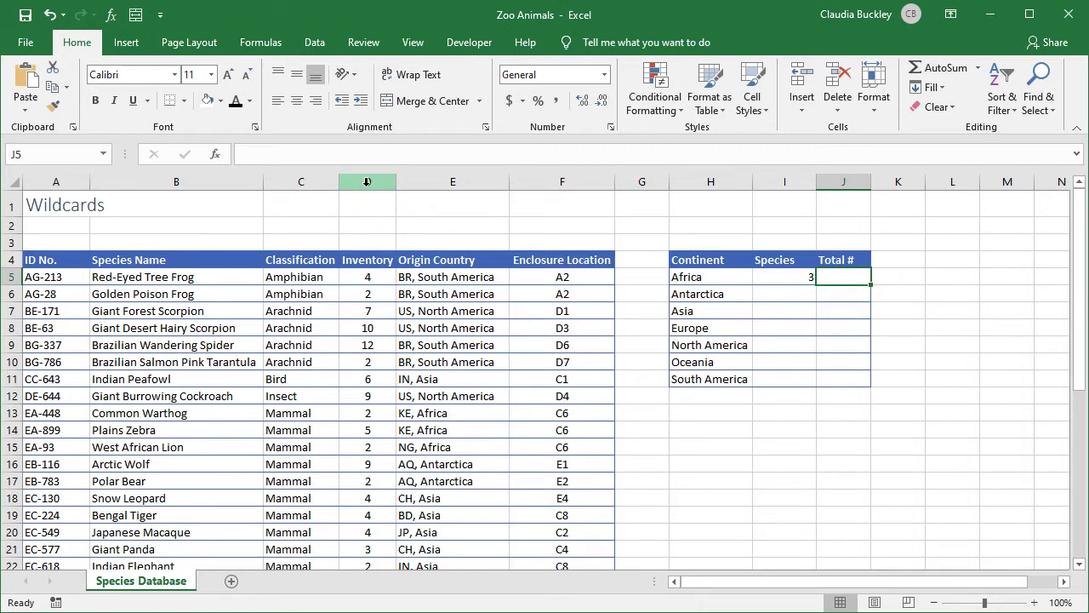
pyautogui.write('=')
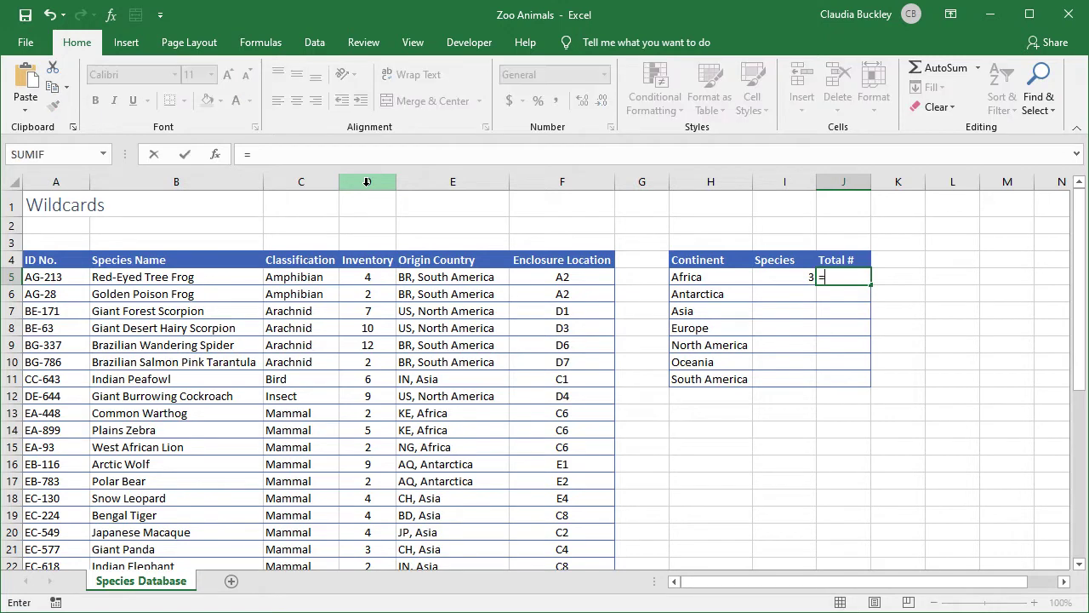
pyautogui.write('sumif')
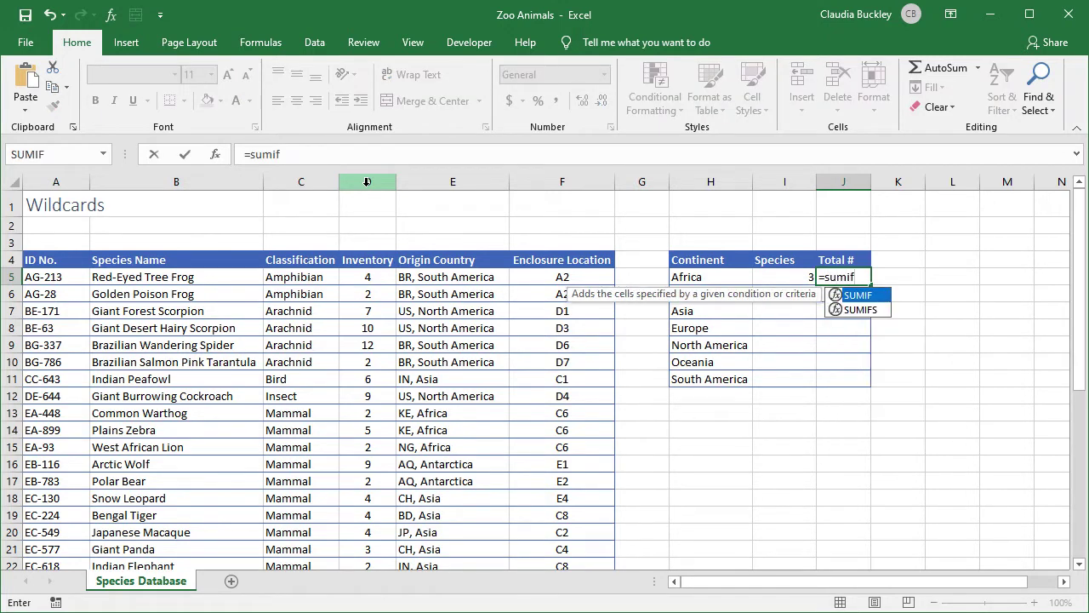
pyautogui.write('(')
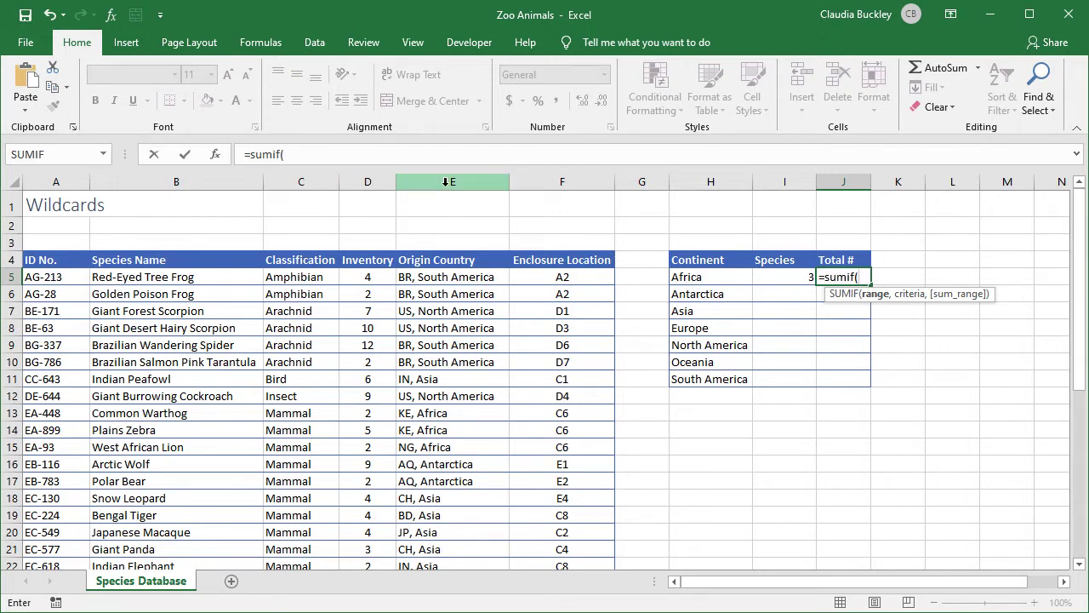
pyautogui.click(432, 276)
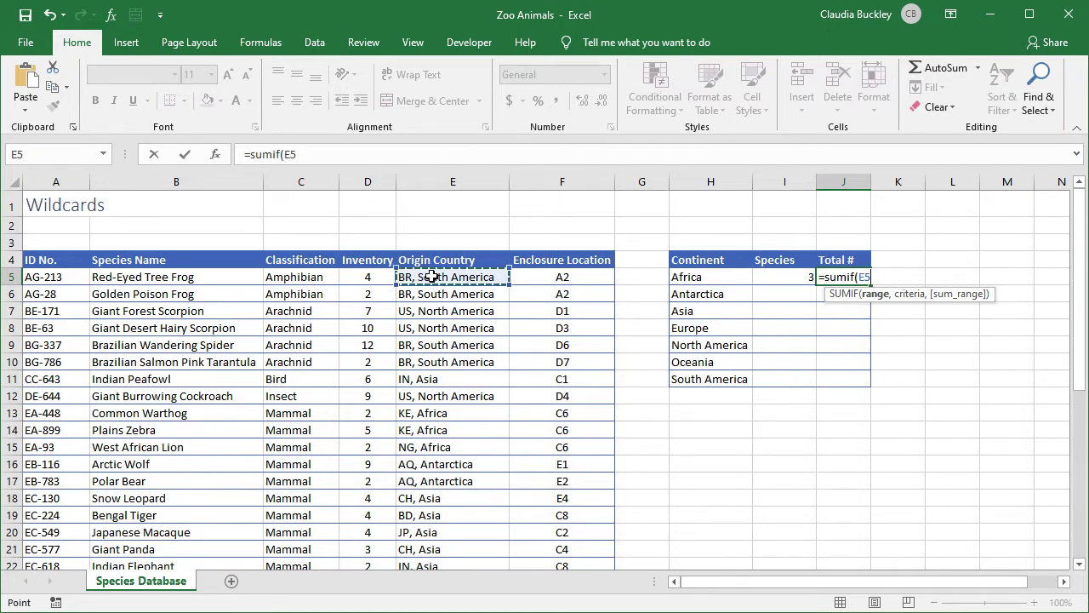
pyautogui.hotkey('ctrl', 'shift', 'Down')
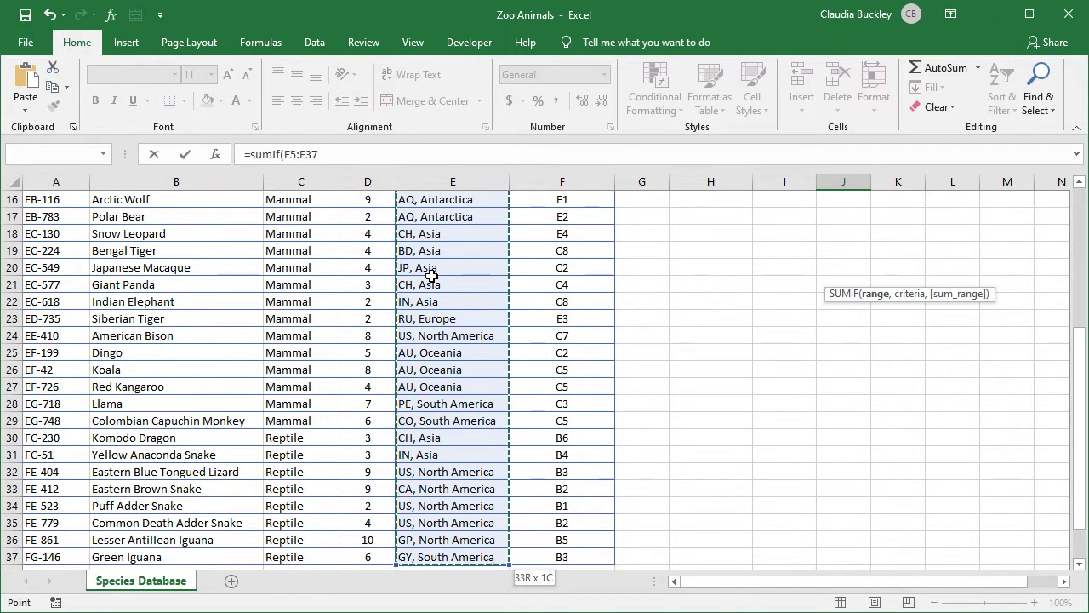
pyautogui.scroll(2, 431, 275)
pyautogui.press('F4')
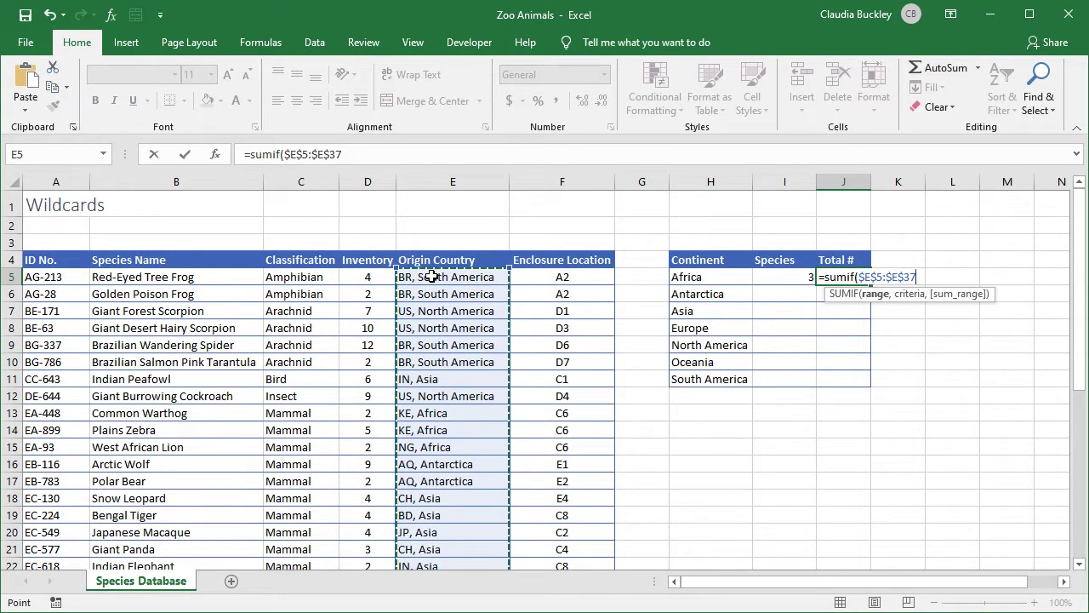
# Complete the SUMIF formula with the wildcard criteria "*"&H5 and the locked inventory sum range $D$5:$D$37.
pyautogui.write(',')
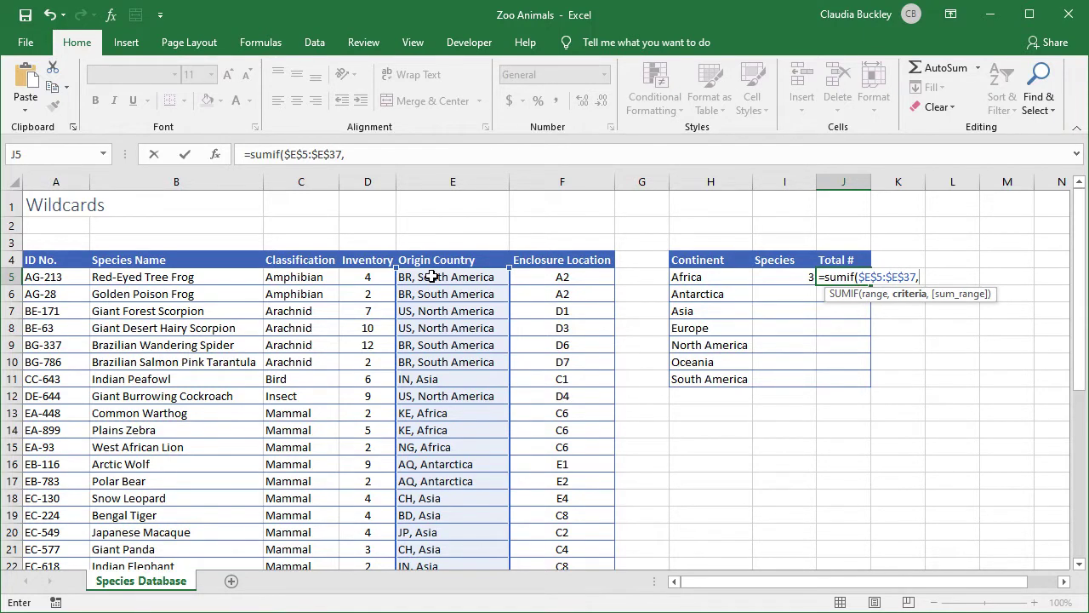
pyautogui.write('"*')
pyautogui.write('"&')
pyautogui.click(733, 275)
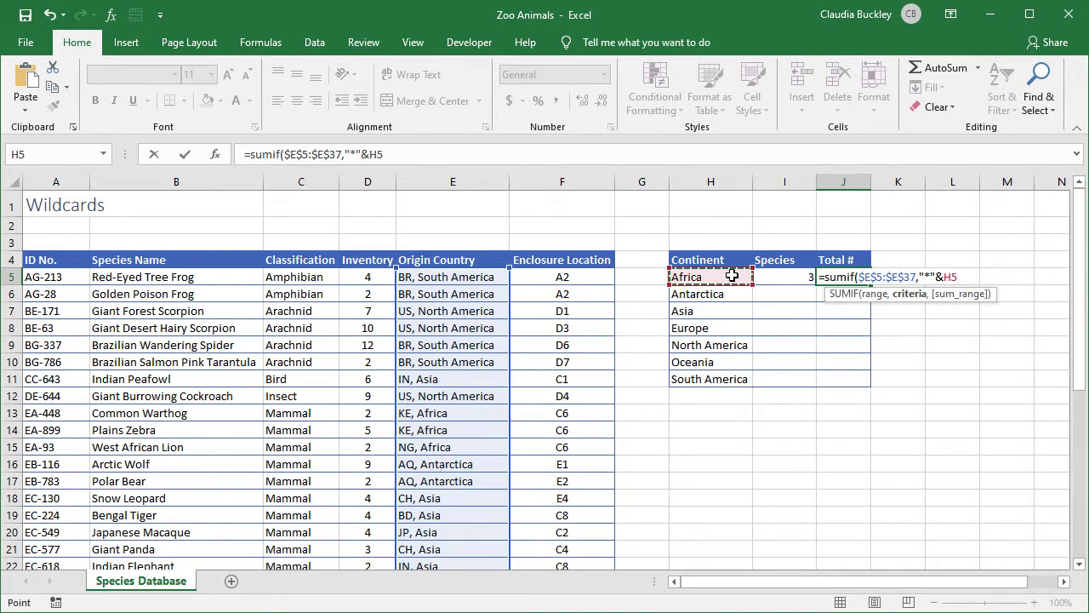
pyautogui.write(',')
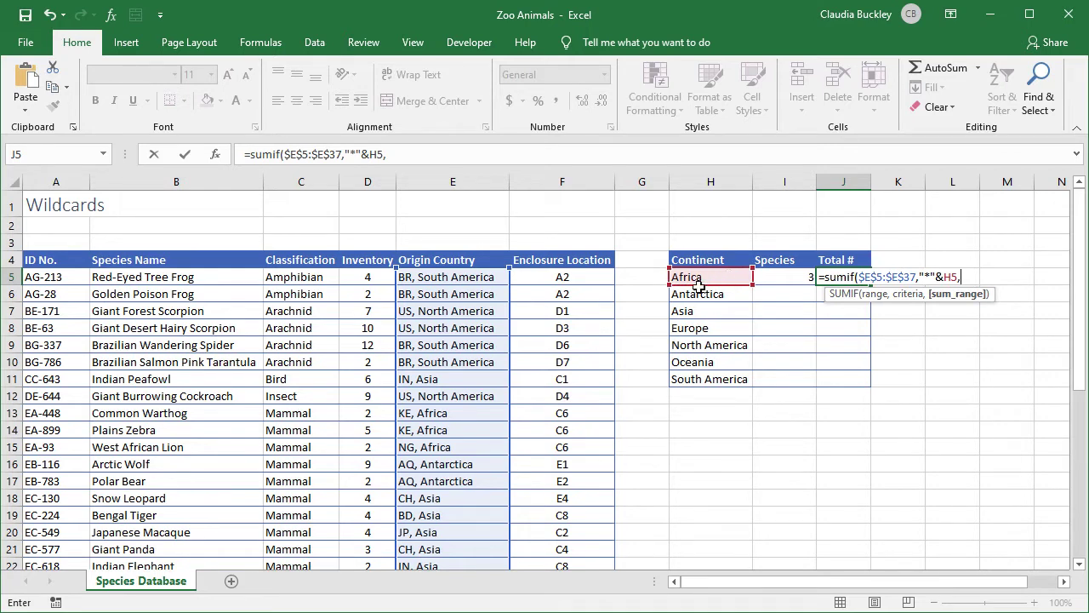
pyautogui.click(369, 276)
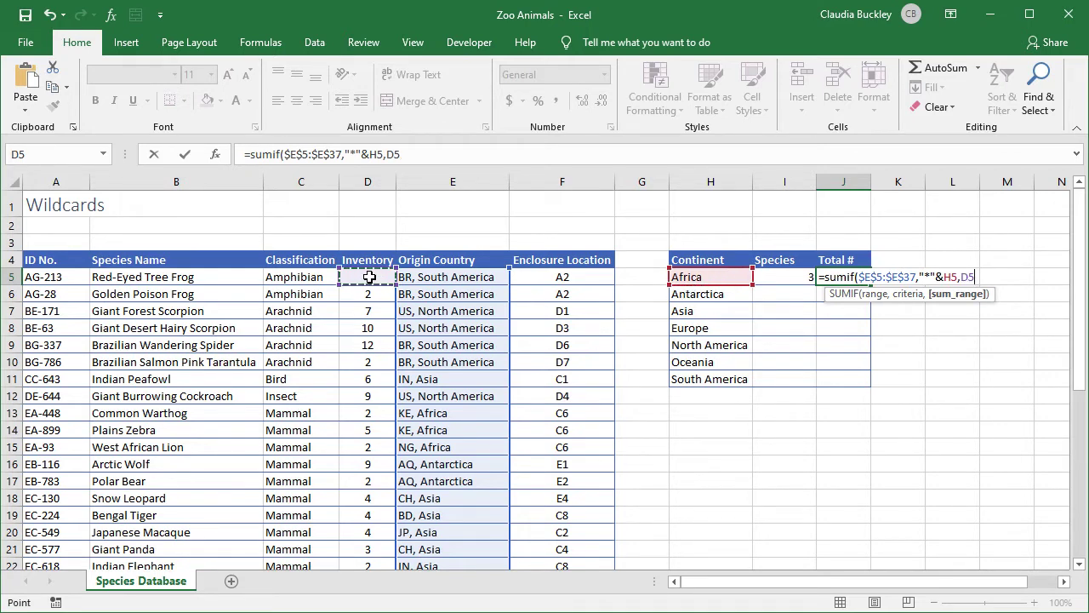
pyautogui.hotkey('ctrl', 'shift', 'Down')
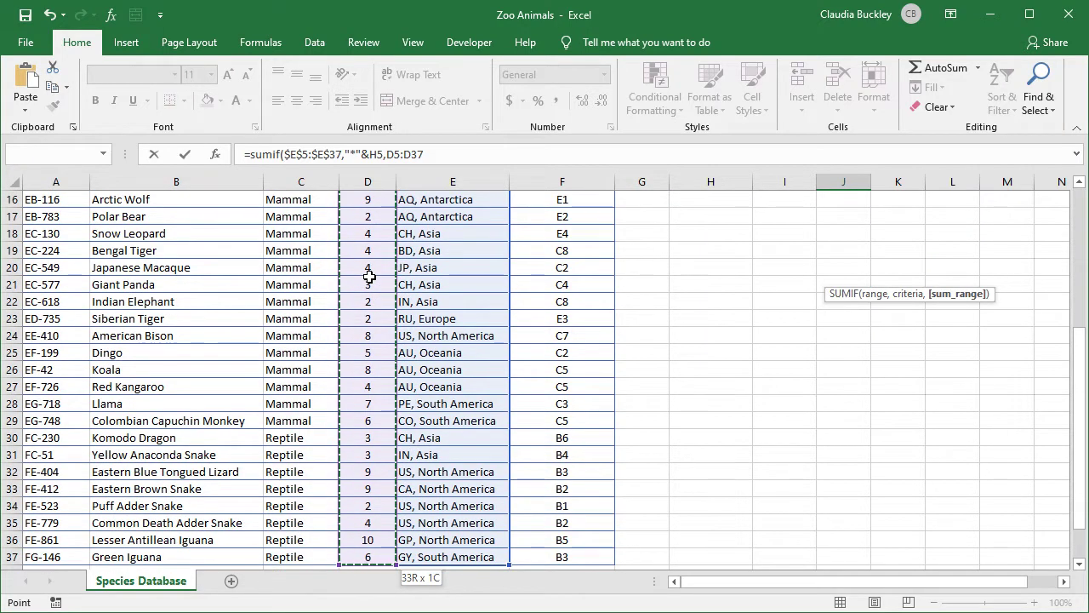
pyautogui.press('F4')
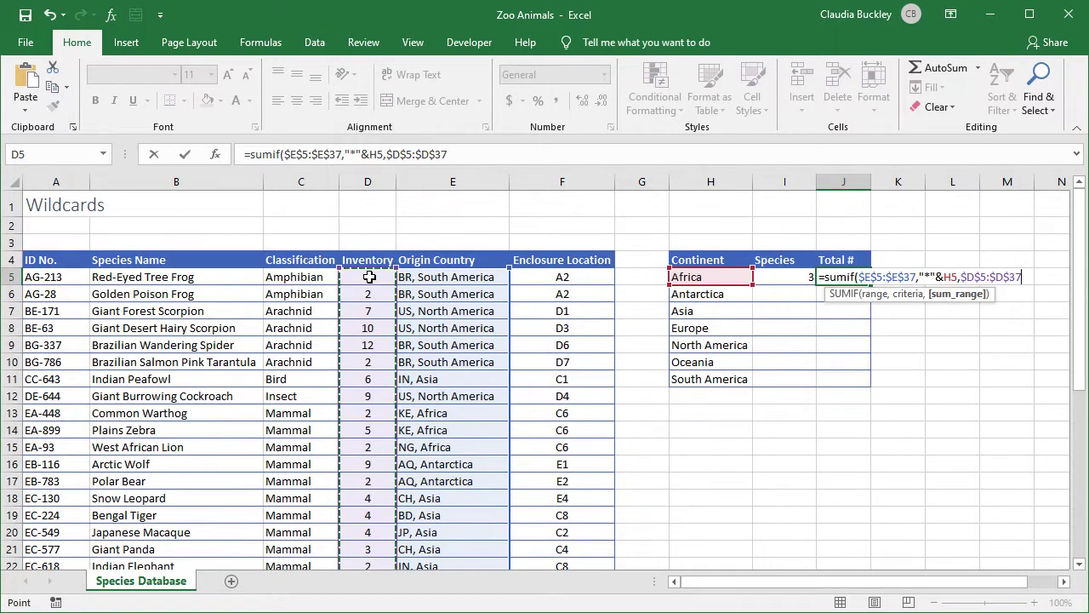
pyautogui.write(')')
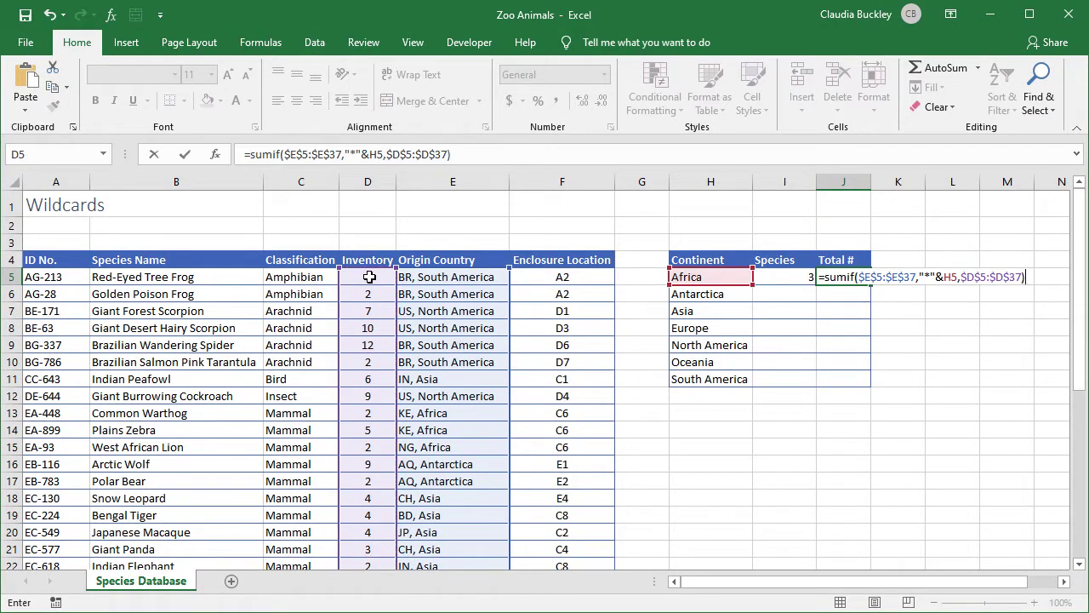
pyautogui.press('Return')
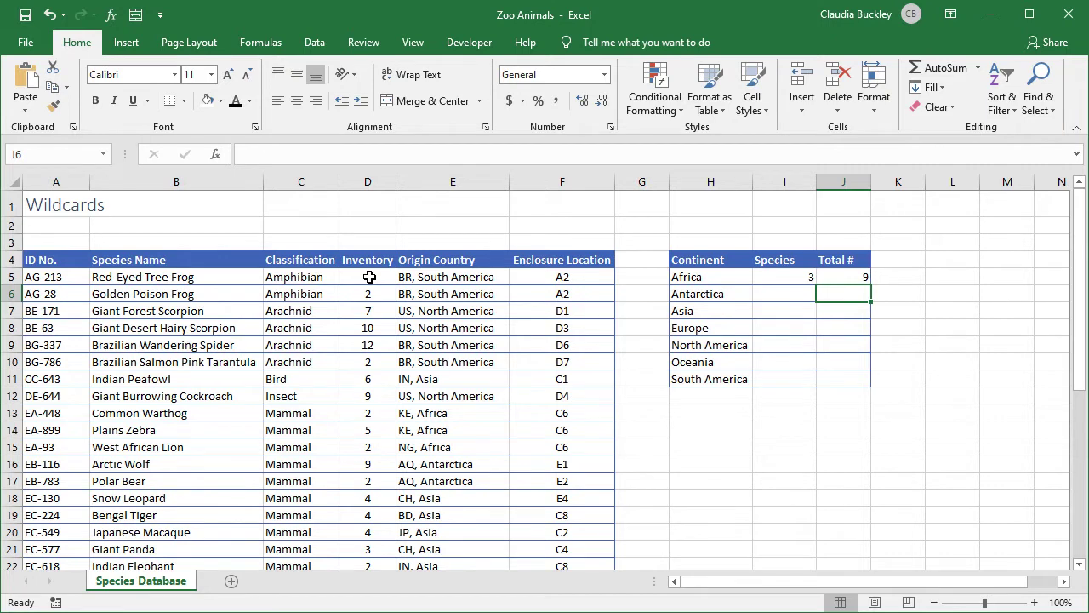
# Fill the Species and Total # formulas from I5:J5 down to the South America row.
pyautogui.moveTo(770, 279); pyautogui.dragTo(871, 384)
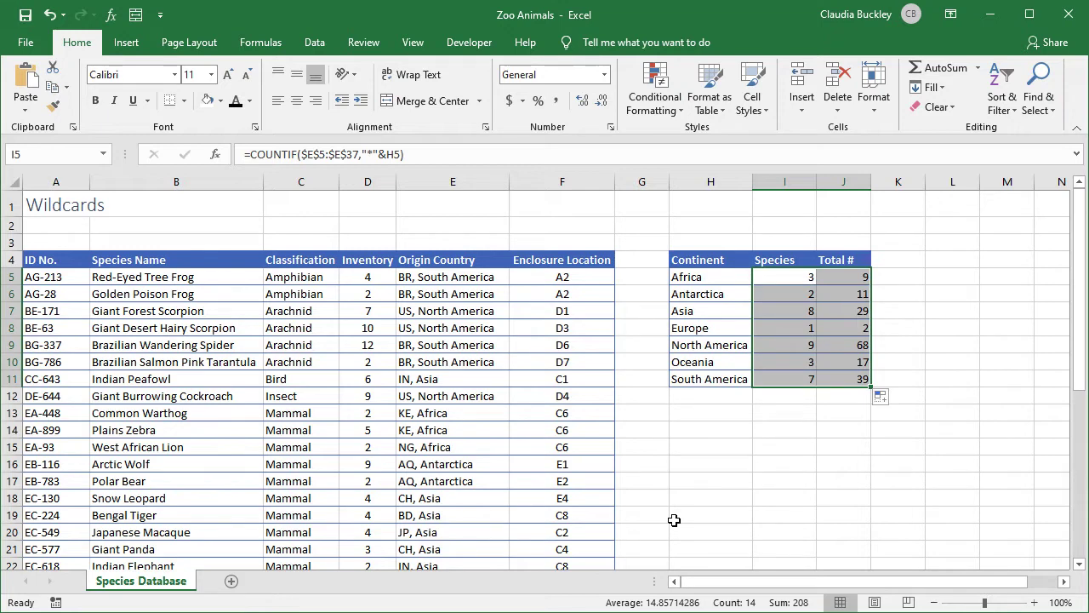
# Total the Total # column with =SUM(J5:J11) in J12 and compare it with the inventory Grand Total.
pyautogui.click(844, 397)
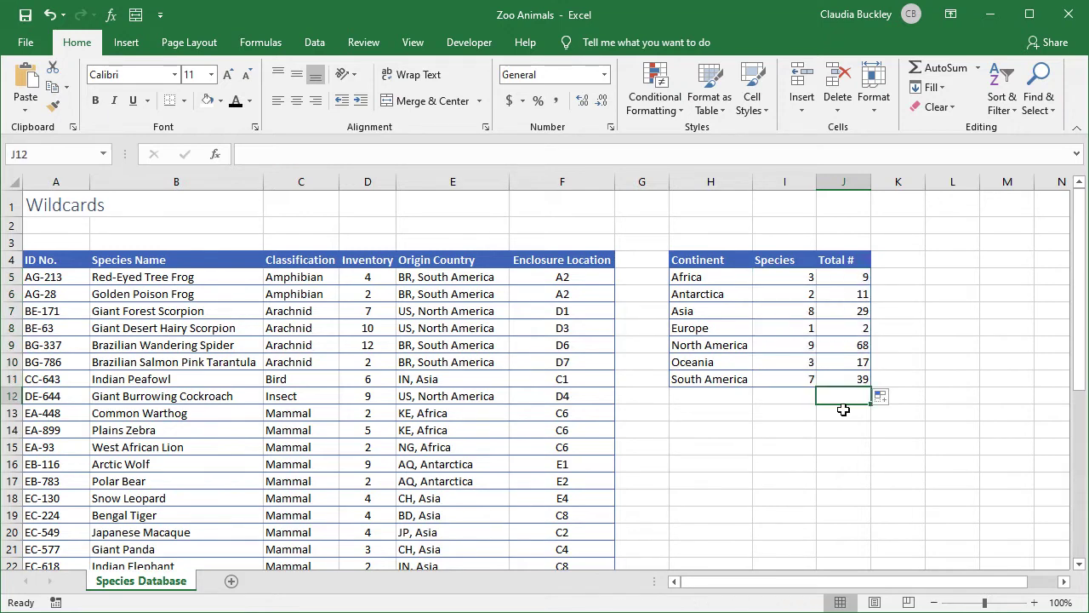
pyautogui.write('=sum(')
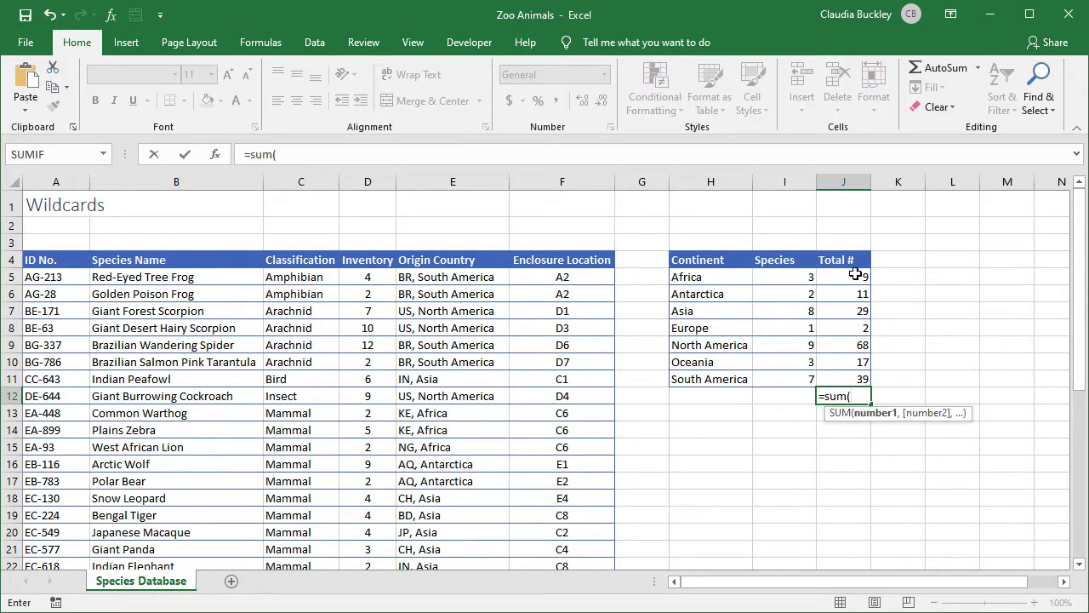
pyautogui.moveTo(856, 274); pyautogui.dragTo(852, 379)
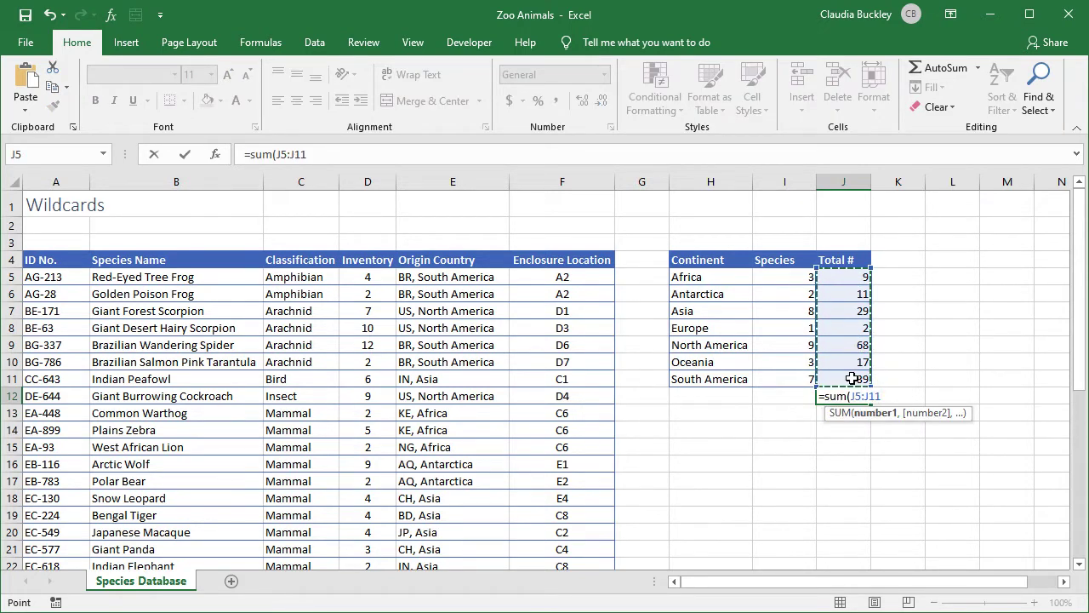
pyautogui.write(')')
pyautogui.press('Return')
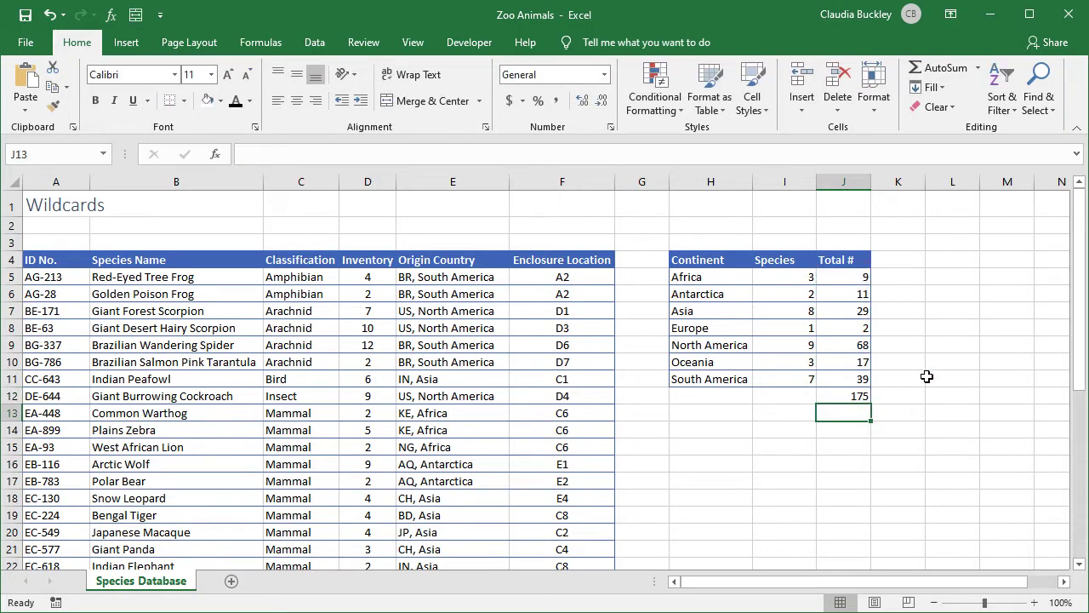
pyautogui.scroll(-7, 992, 401)
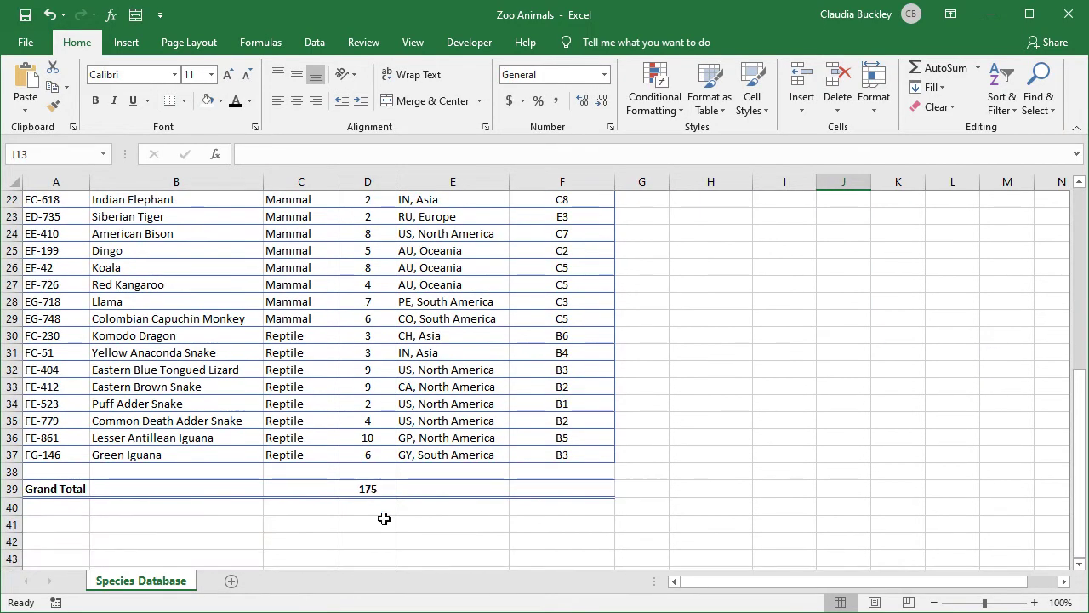
pyautogui.scroll(7, 412, 504)
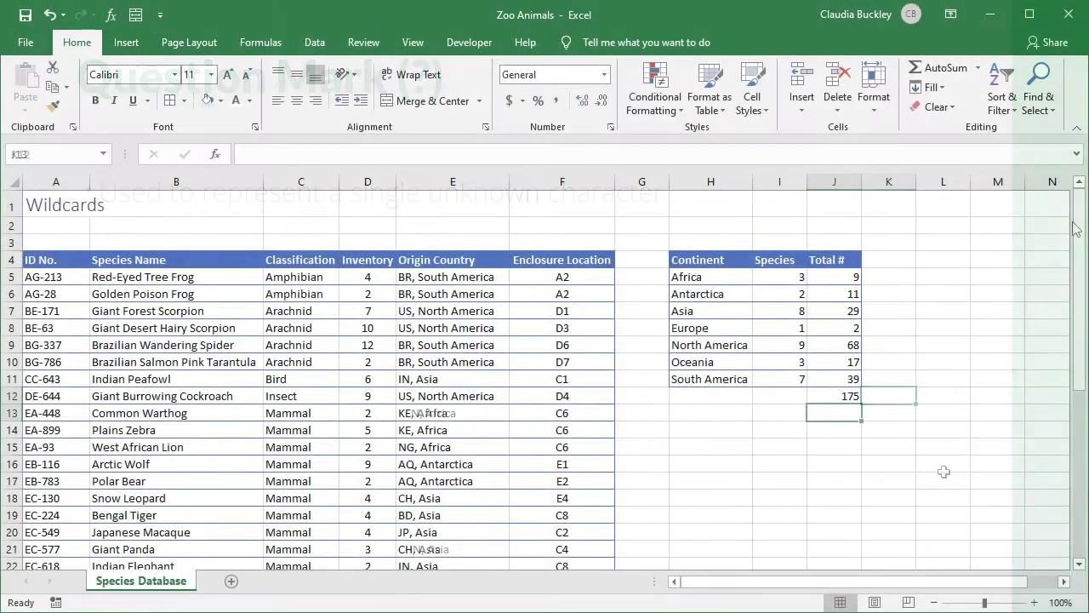
# Review the two- and three-letter country codes under Origin Country and turn on filtering for the species table headers.
pyautogui.press('Tab')
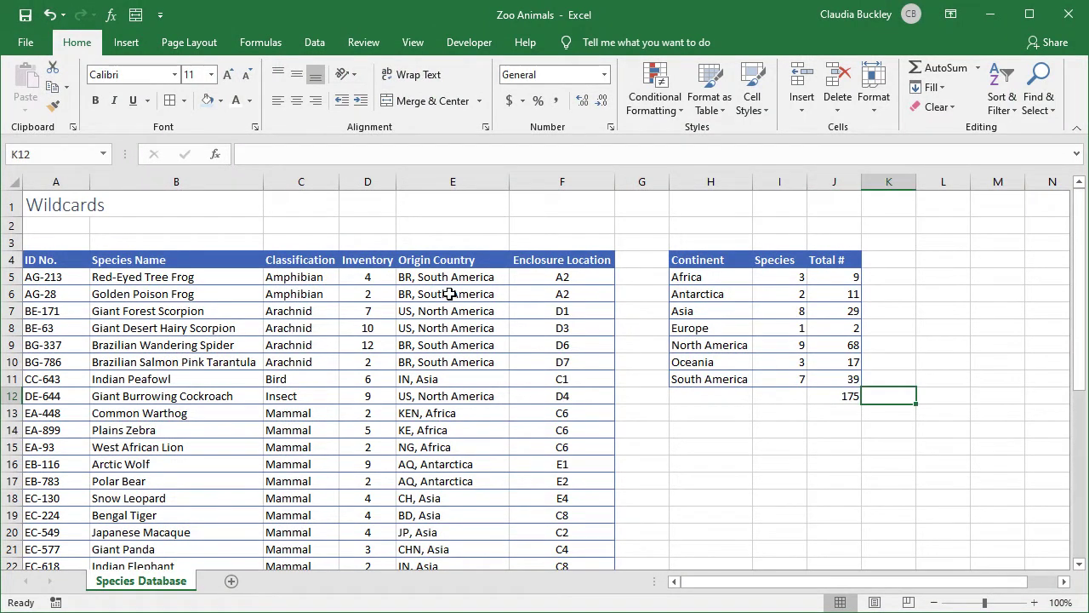
pyautogui.click(450, 413)
pyautogui.moveTo(1078, 304); pyautogui.dragTo(1071, 449)
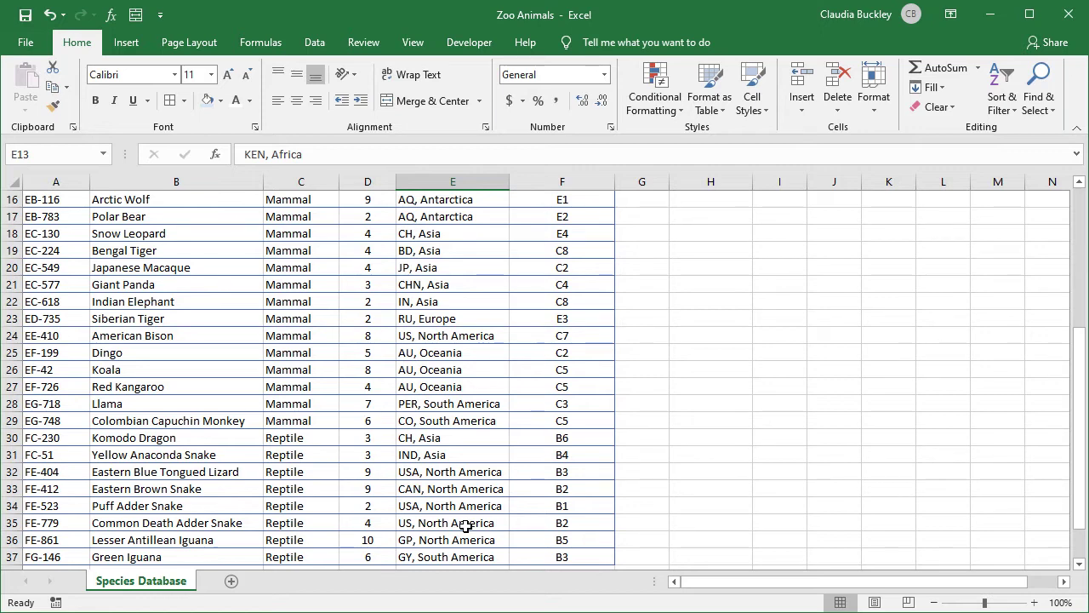
pyautogui.scroll(5, 466, 524)
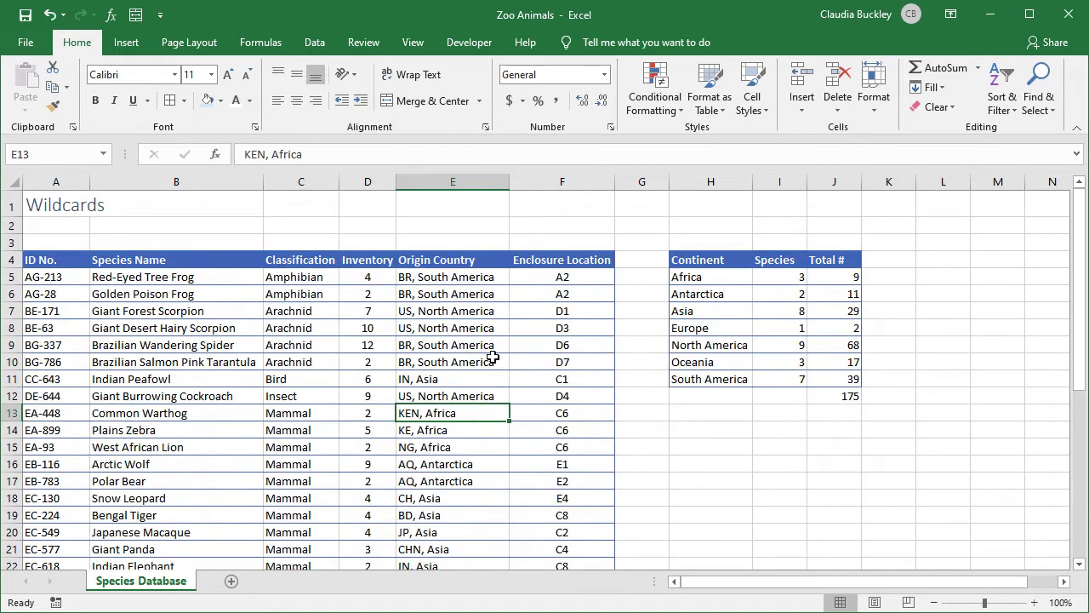
pyautogui.click(484, 260)
pyautogui.click(315, 41)
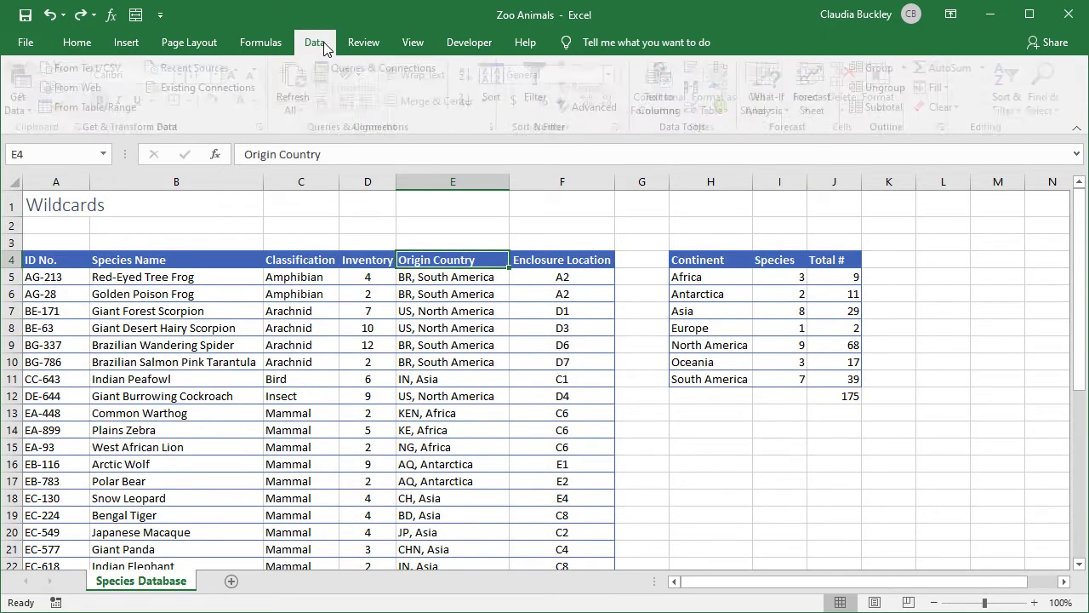
pyautogui.click(539, 75)
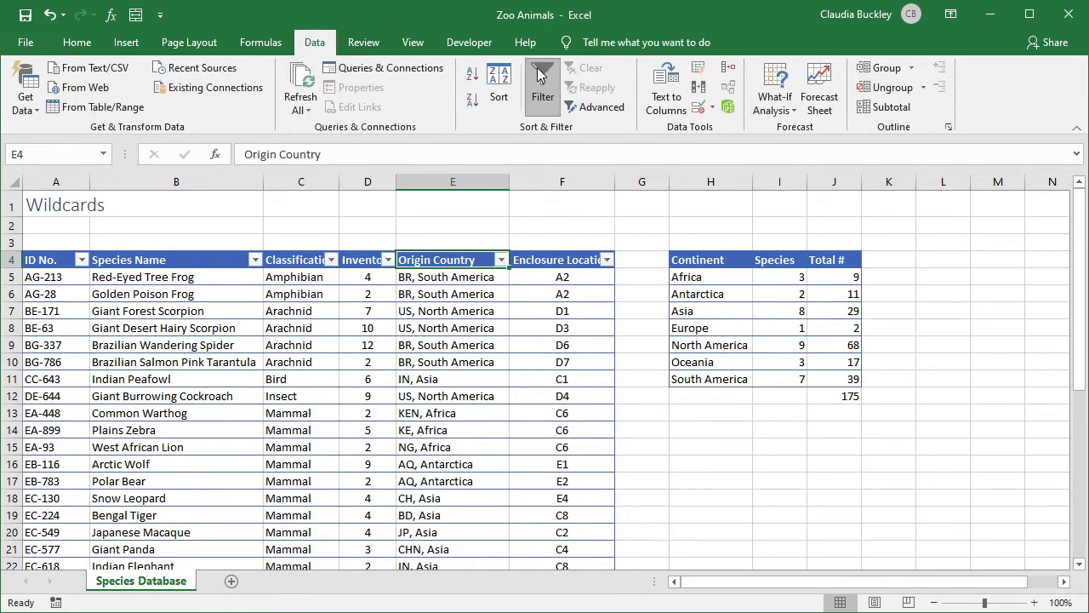
# Filter the Origin Country column with the wildcard search ???,* to keep only entries with three-letter country codes.
pyautogui.click(505, 264)
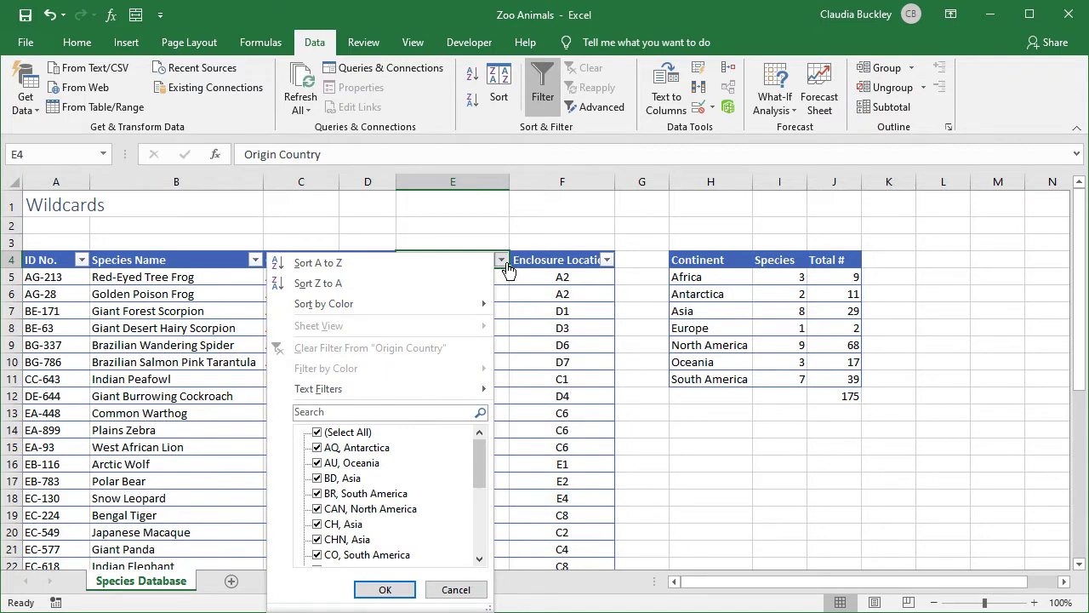
pyautogui.click(362, 412)
pyautogui.write('???')
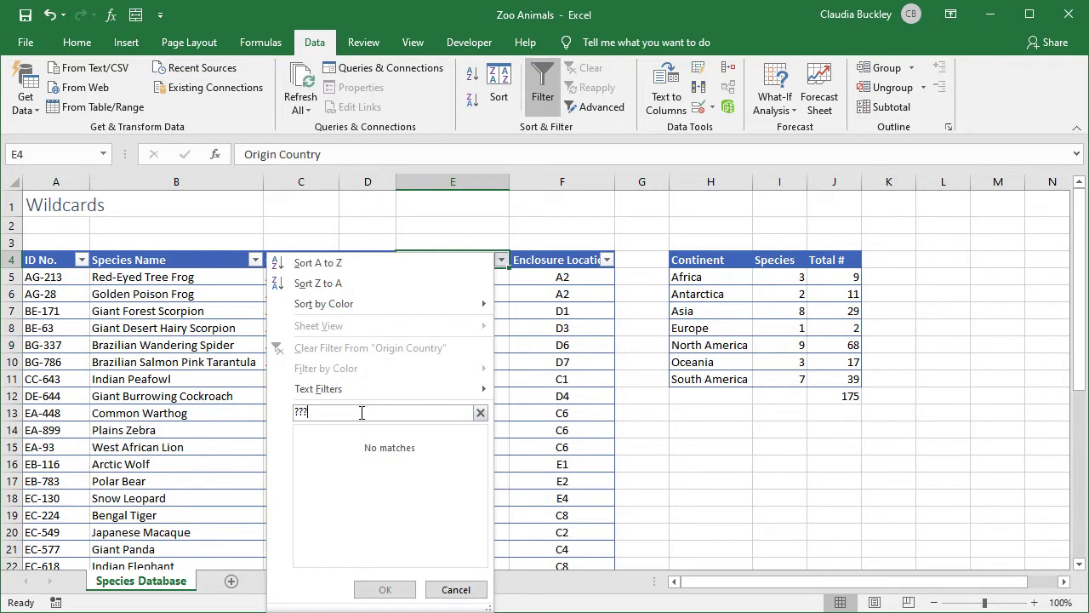
pyautogui.write(',*')
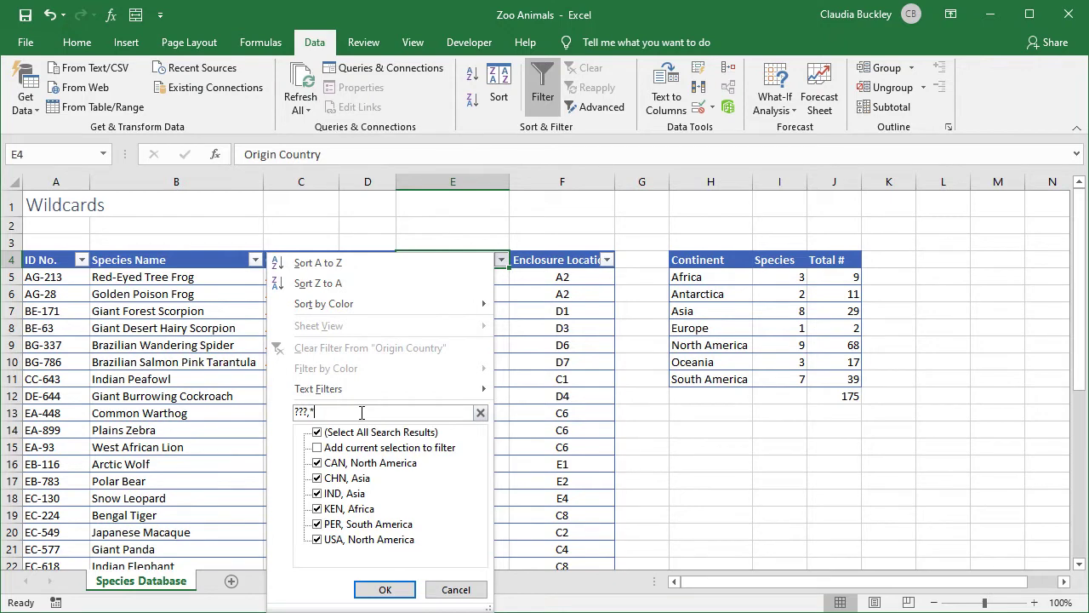
pyautogui.click(398, 591)
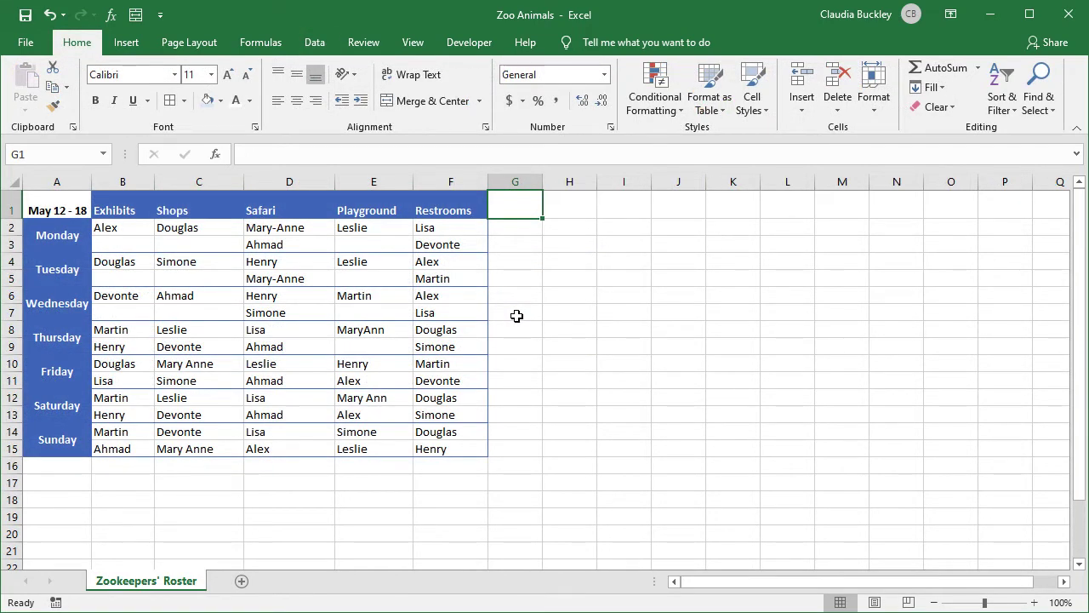
# Examine all spelling variants of the two-part zookeeper name across the Safari, Playground and Shops columns of the roster.
pyautogui.click(292, 226)
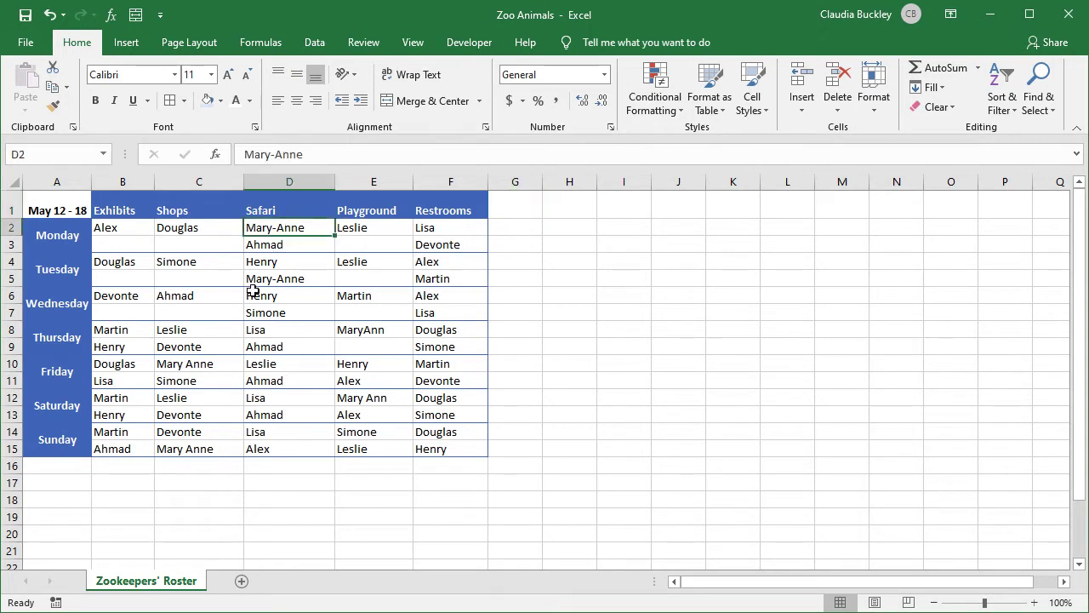
pyautogui.keyDown('ctrl'); pyautogui.click(290, 279); pyautogui.keyUp('ctrl')
pyautogui.keyDown('ctrl'); pyautogui.click(352, 330); pyautogui.keyUp('ctrl')
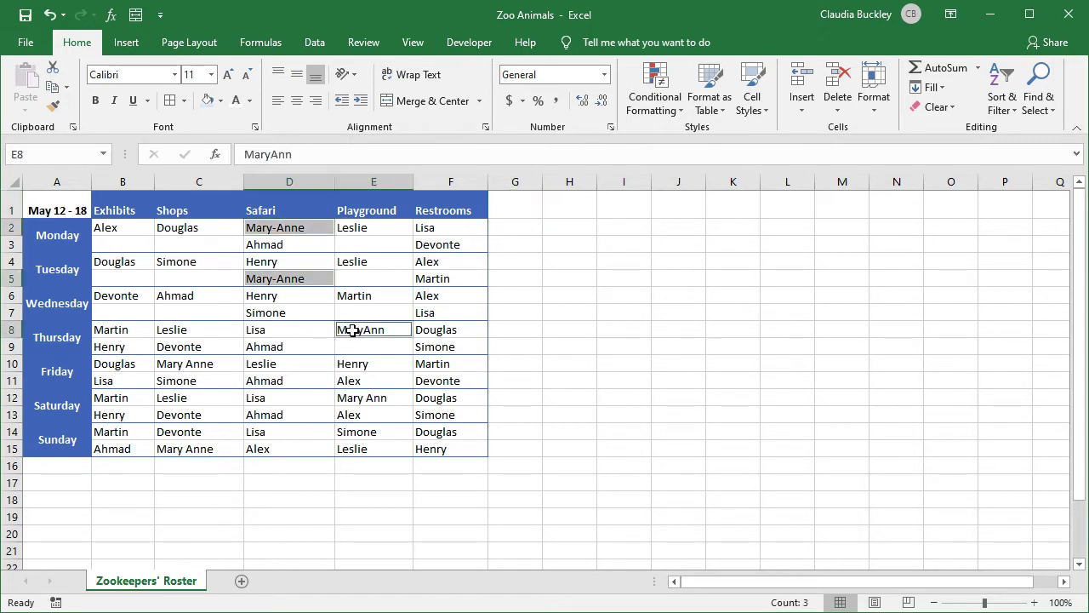
pyautogui.keyDown('ctrl'); pyautogui.click(366, 397); pyautogui.keyUp('ctrl')
pyautogui.keyDown('ctrl'); pyautogui.click(194, 365); pyautogui.keyUp('ctrl')
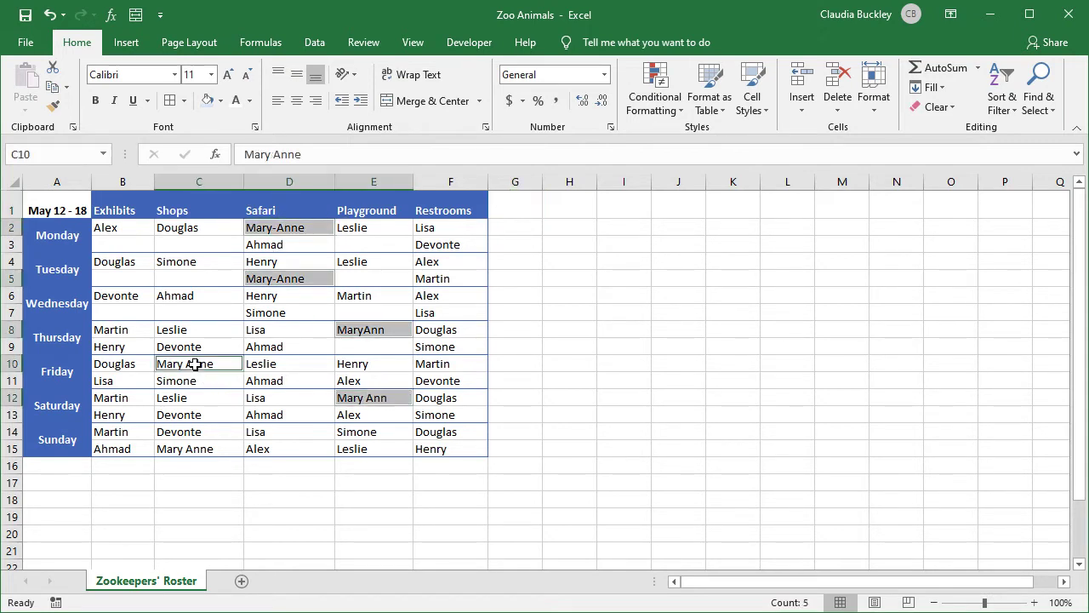
pyautogui.keyDown('ctrl'); pyautogui.click(194, 450); pyautogui.keyUp('ctrl')
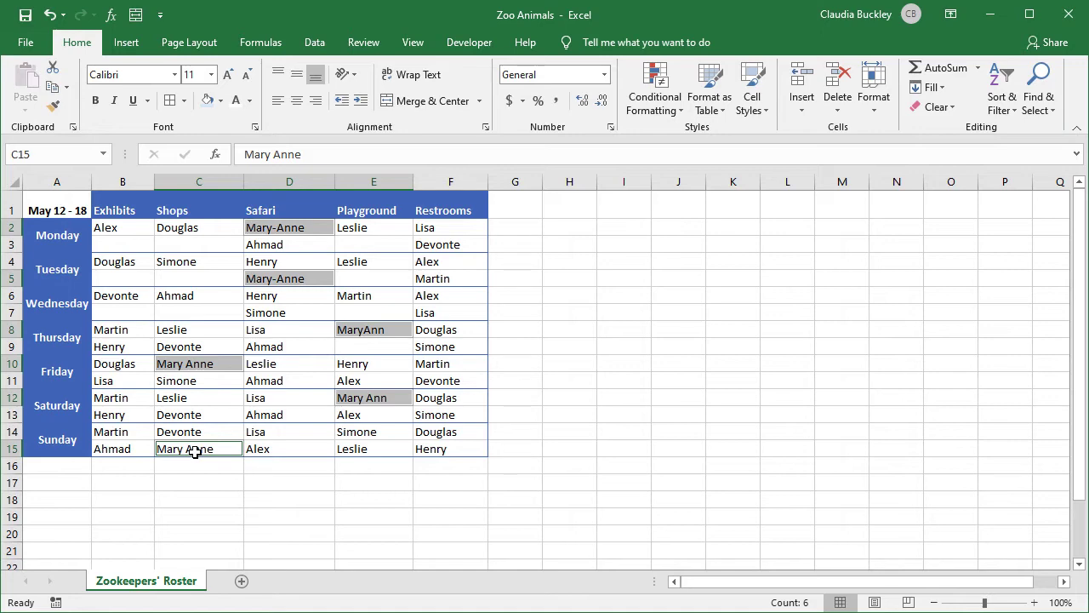
pyautogui.click(515, 204)
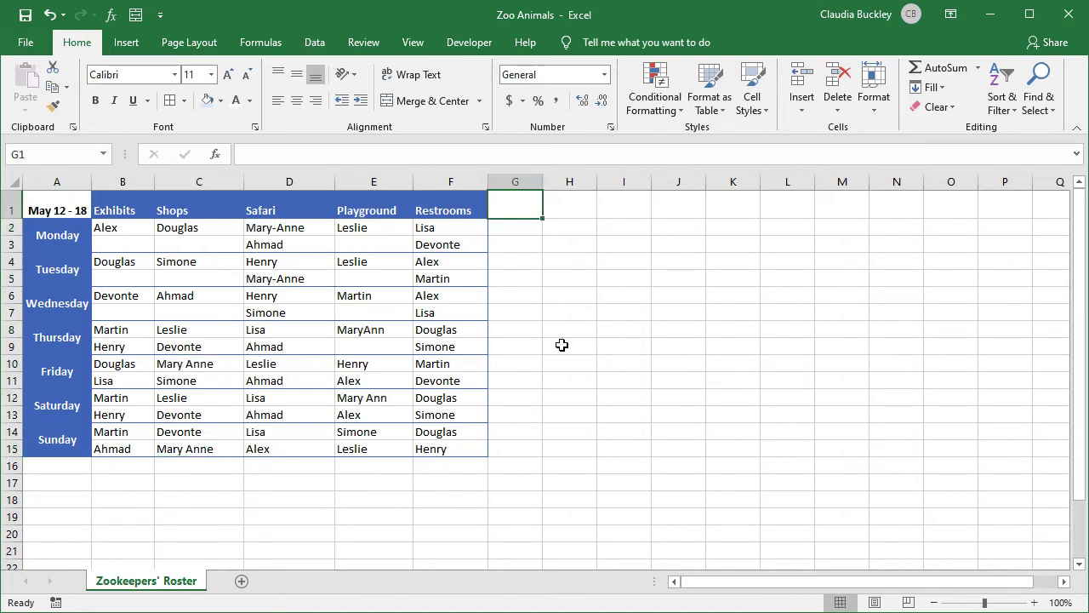
# Set up Find and Replace to search for the two-part zookeeper name, using ? for the separator and * for the ending.
pyautogui.hotkey('ctrl', 'h')
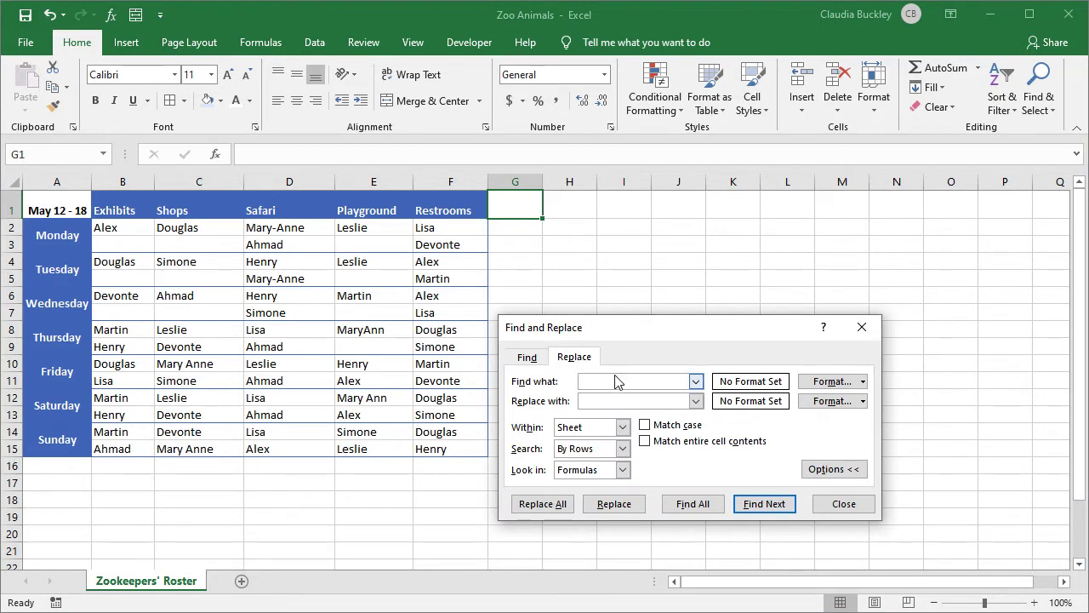
pyautogui.write('Mary?Ann*')
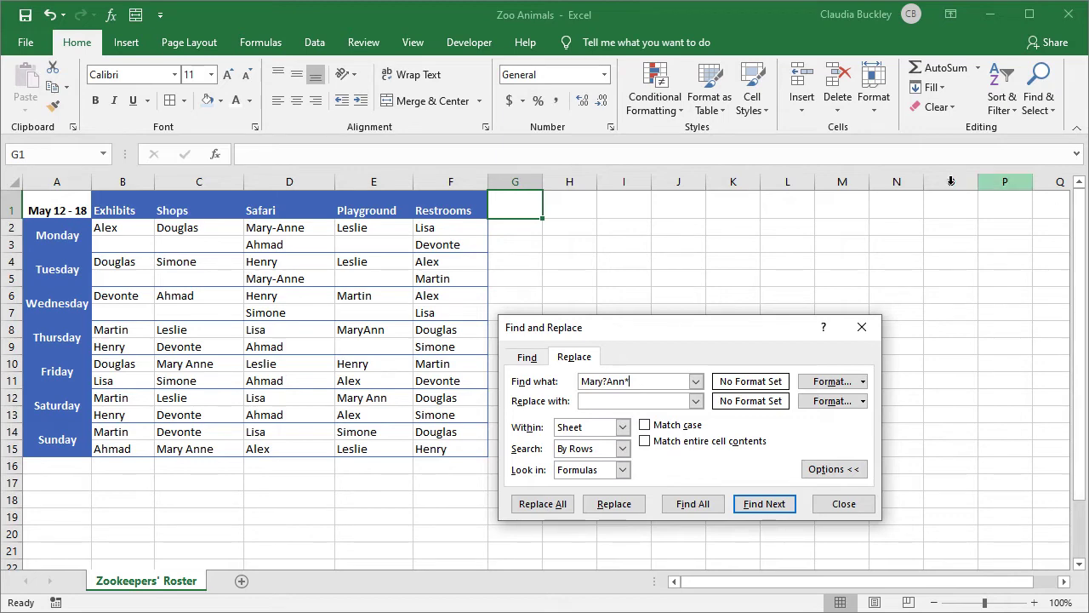
pyautogui.click(373, 398)
pyautogui.click(374, 399)
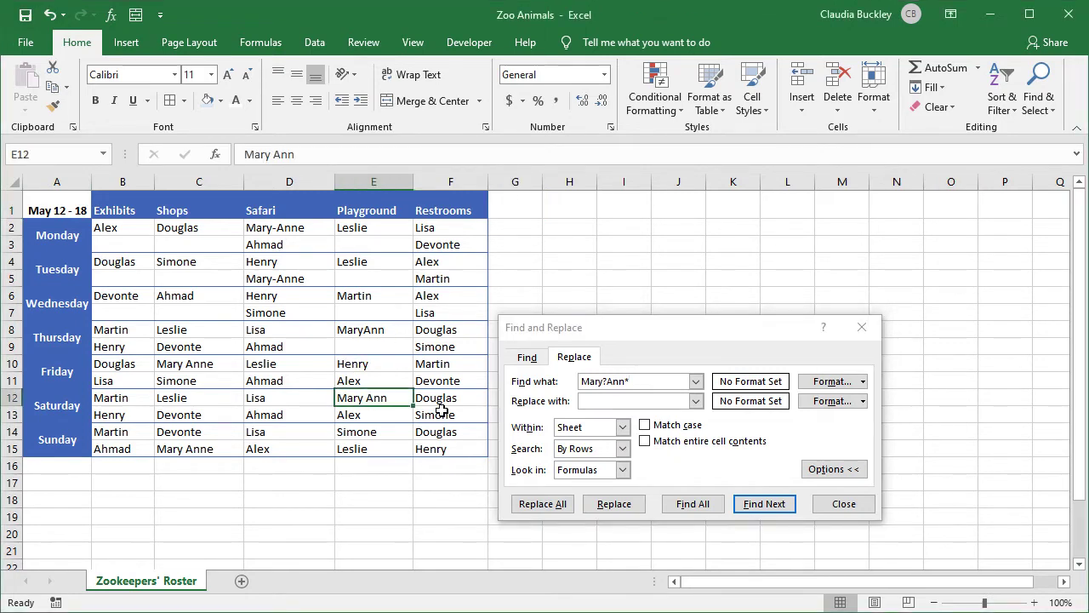
pyautogui.click(366, 431)
# Replace all matches of the wildcard name search with the one-word spelling of the zookeeper's name, without the final e.
pyautogui.click(722, 361)
pyautogui.write('MaryA')
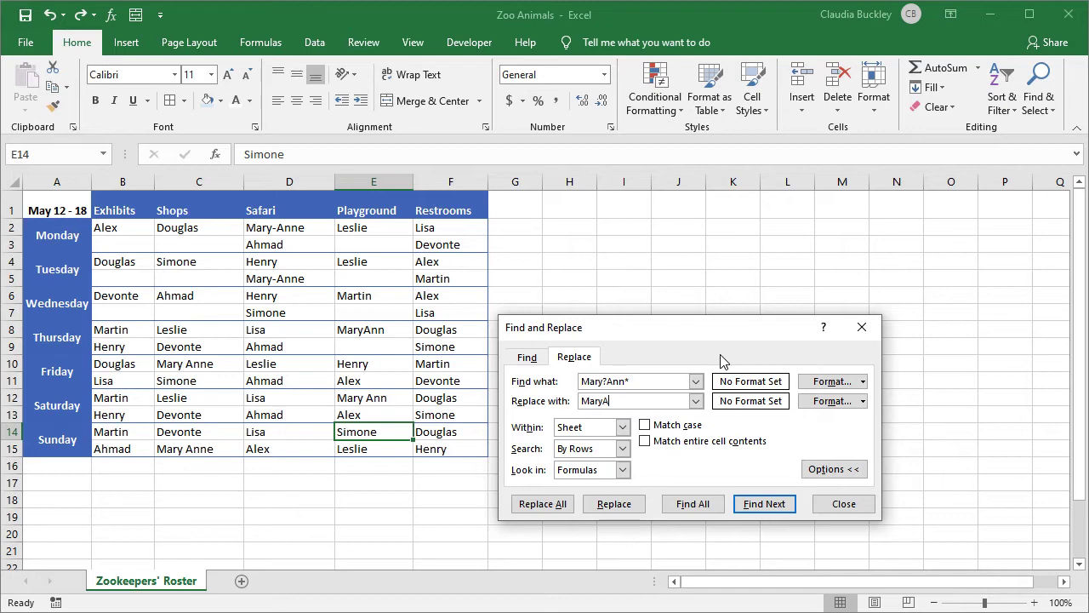
pyautogui.write('nn')
pyautogui.click(536, 504)
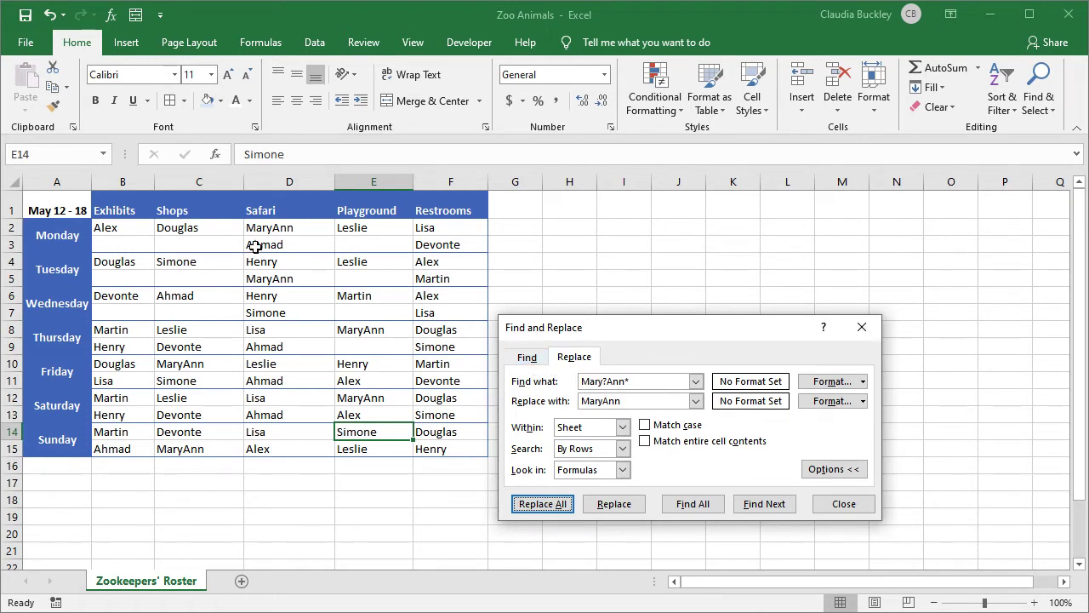
# Check the zookeeper's name in D2, D5, C10, C15, E12 and E8 for consistent spelling.
pyautogui.click(283, 230)
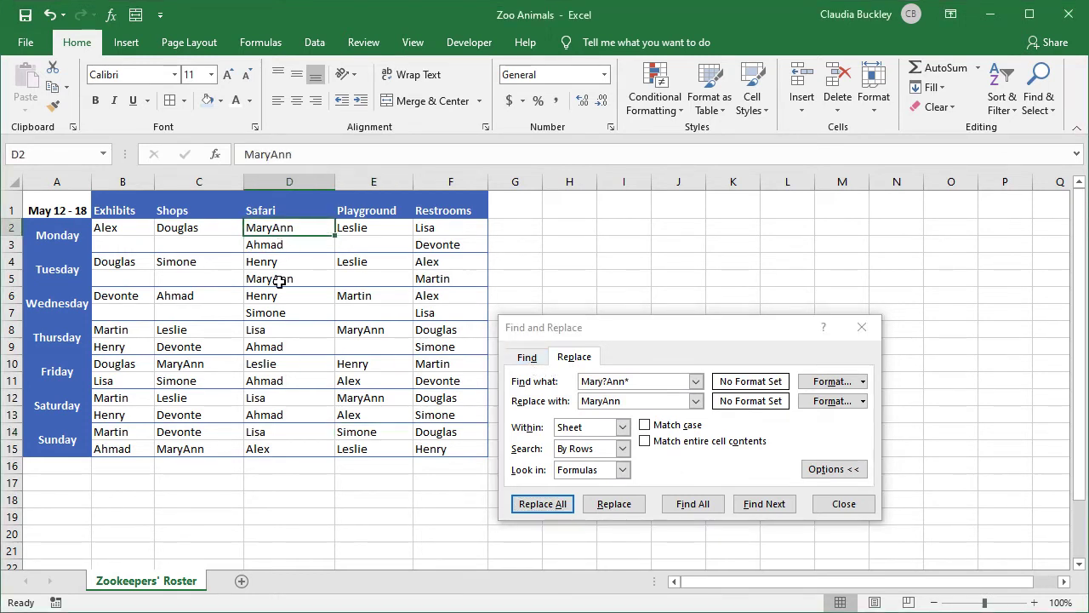
pyautogui.keyDown('ctrl'); pyautogui.click(280, 281); pyautogui.keyUp('ctrl')
pyautogui.keyDown('ctrl'); pyautogui.click(212, 364); pyautogui.keyUp('ctrl')
pyautogui.keyDown('ctrl'); pyautogui.click(185, 450); pyautogui.keyUp('ctrl')
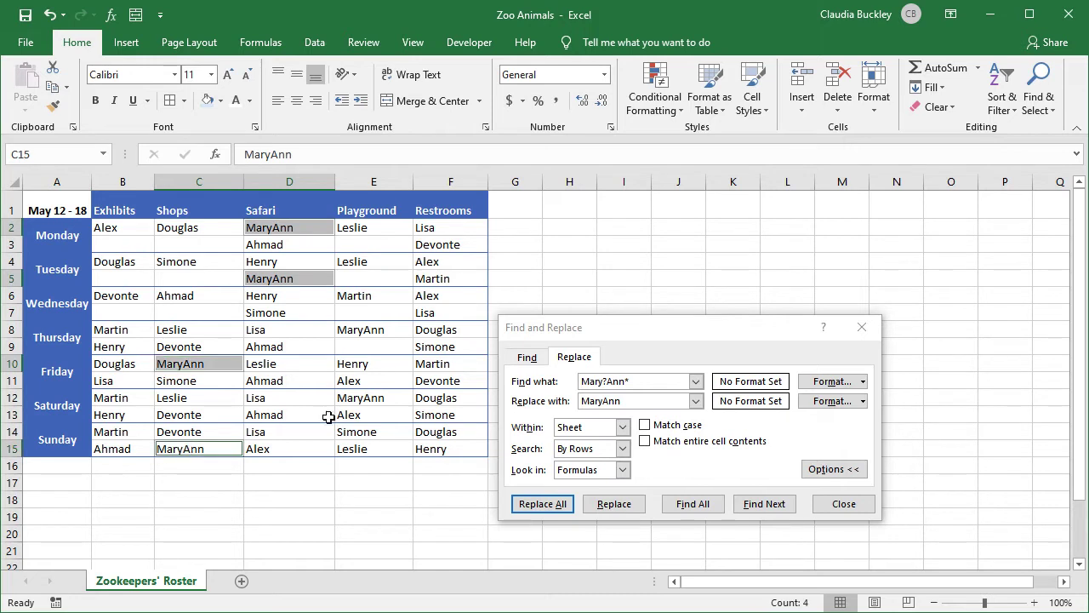
pyautogui.keyDown('ctrl'); pyautogui.click(358, 400); pyautogui.keyUp('ctrl')
pyautogui.keyDown('ctrl'); pyautogui.click(378, 329); pyautogui.keyUp('ctrl')
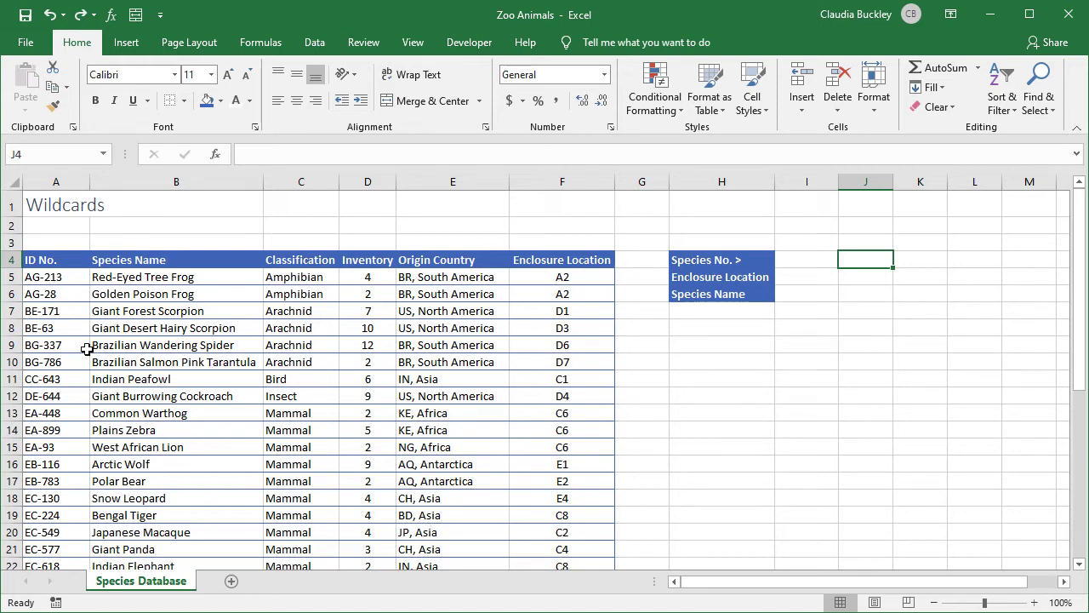
# Enter 899 in I4 as the species number to look up in the Species Database sheet.
pyautogui.press('Left')
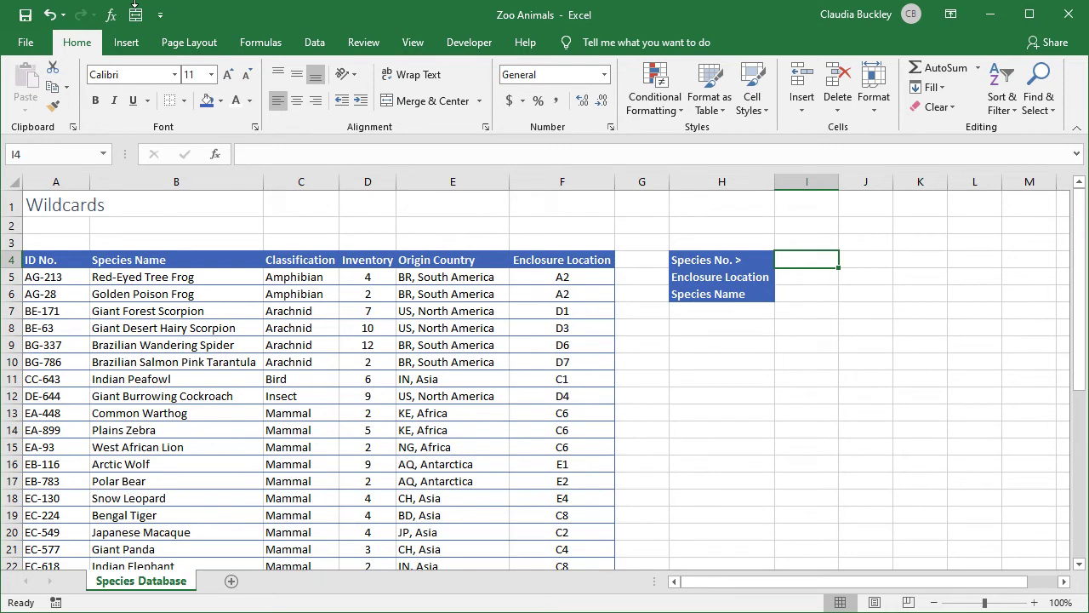
pyautogui.write('899')
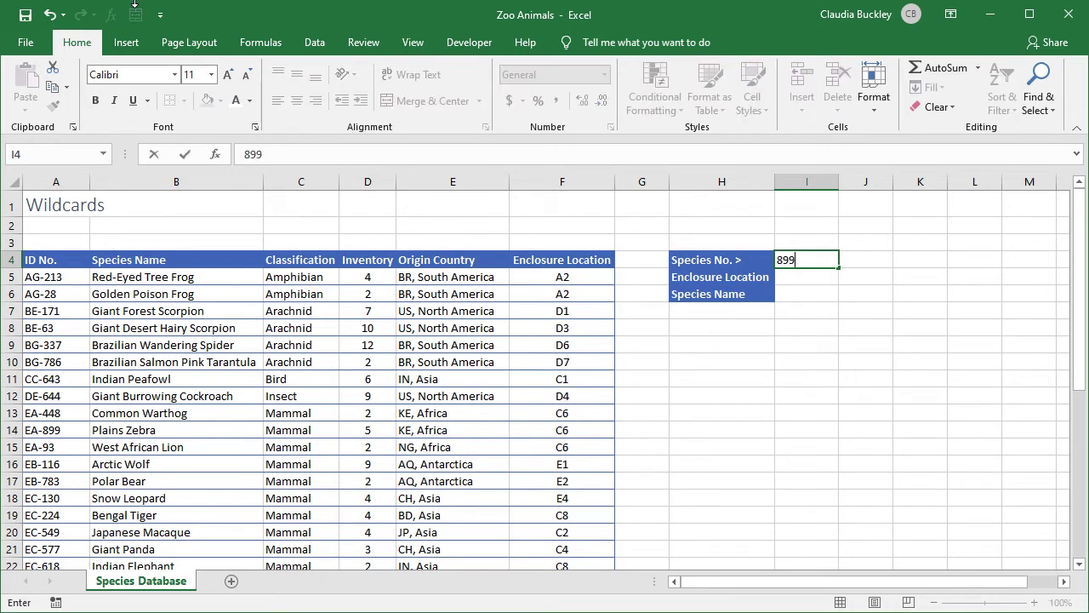
pyautogui.press('Return')
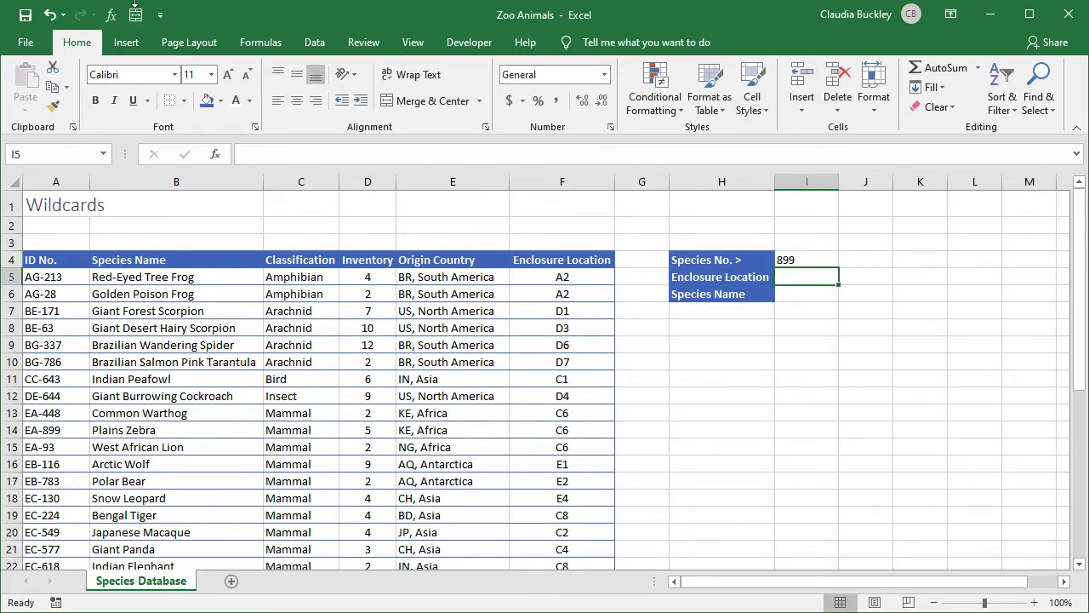
# Begin a VLOOKUP formula in I5 with "???"&$I$4 as the lookup value, keeping the I4 reference absolute.
pyautogui.write('=vl')
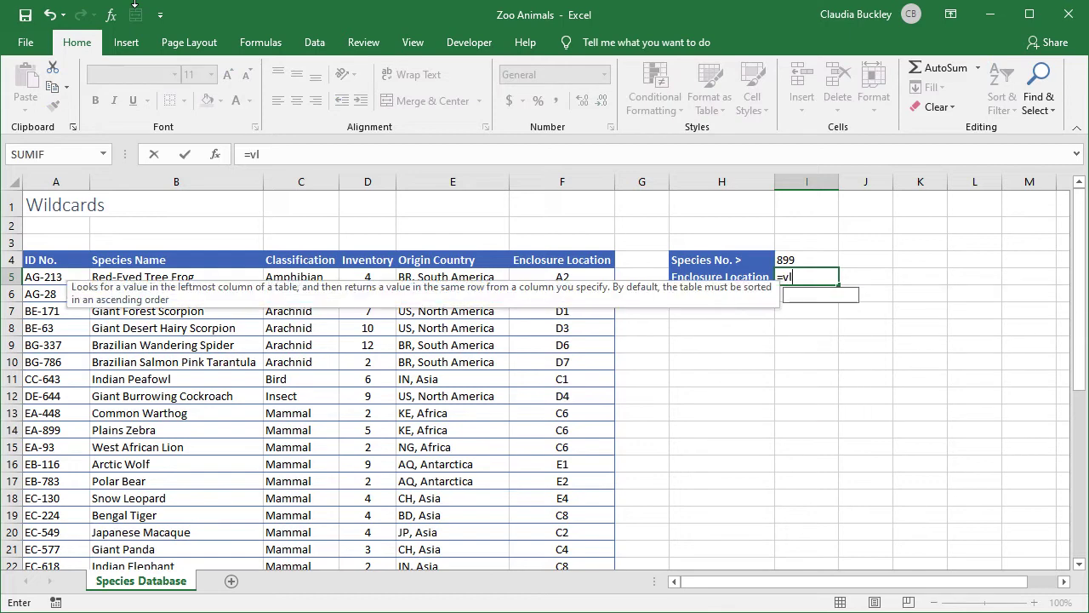
pyautogui.write('ookup')
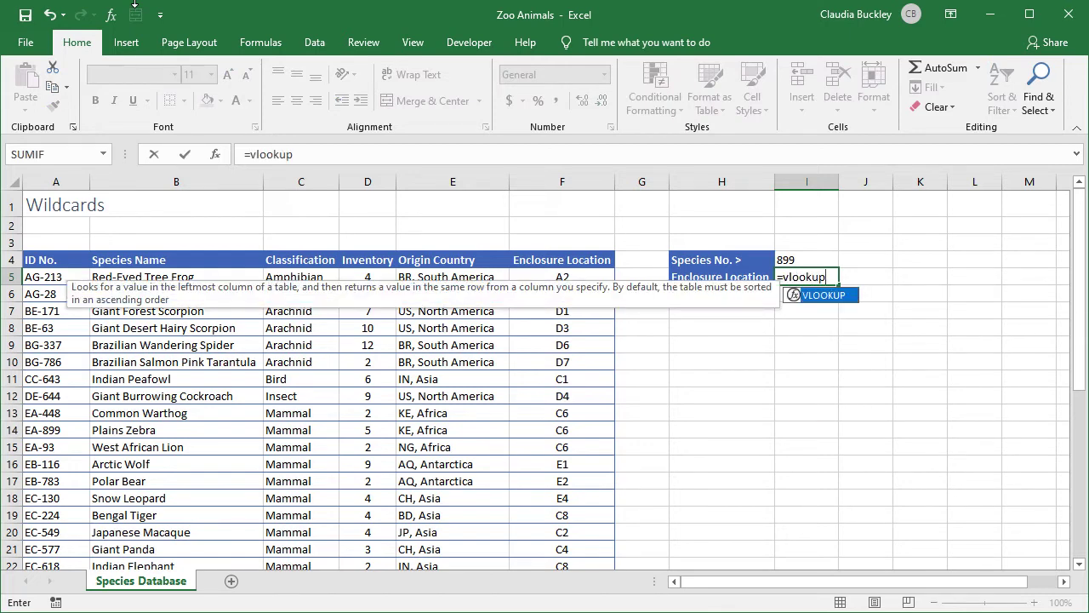
pyautogui.write('(')
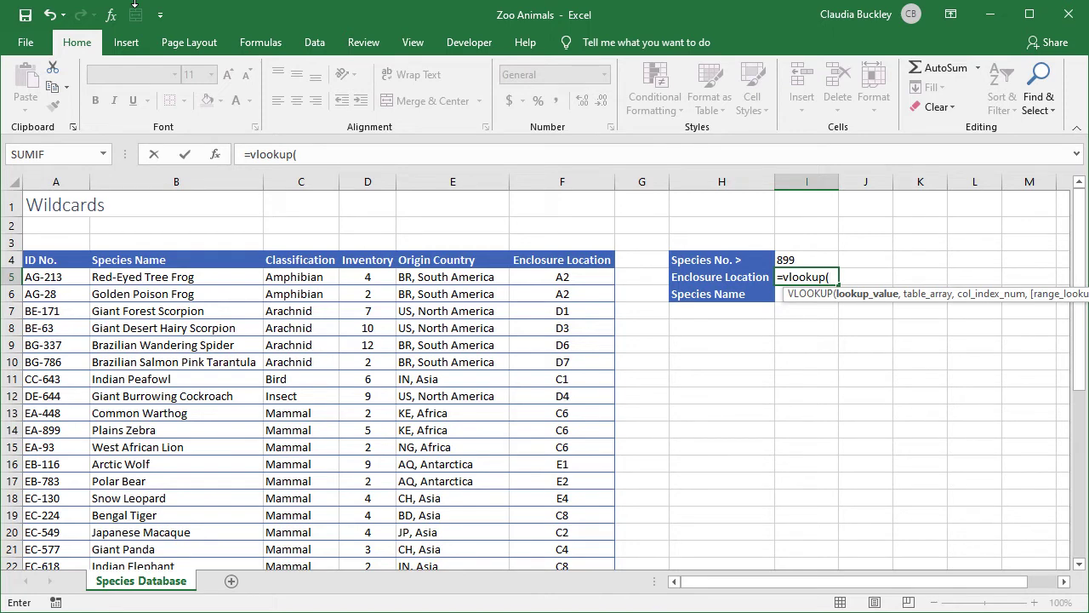
pyautogui.write('"???"&')
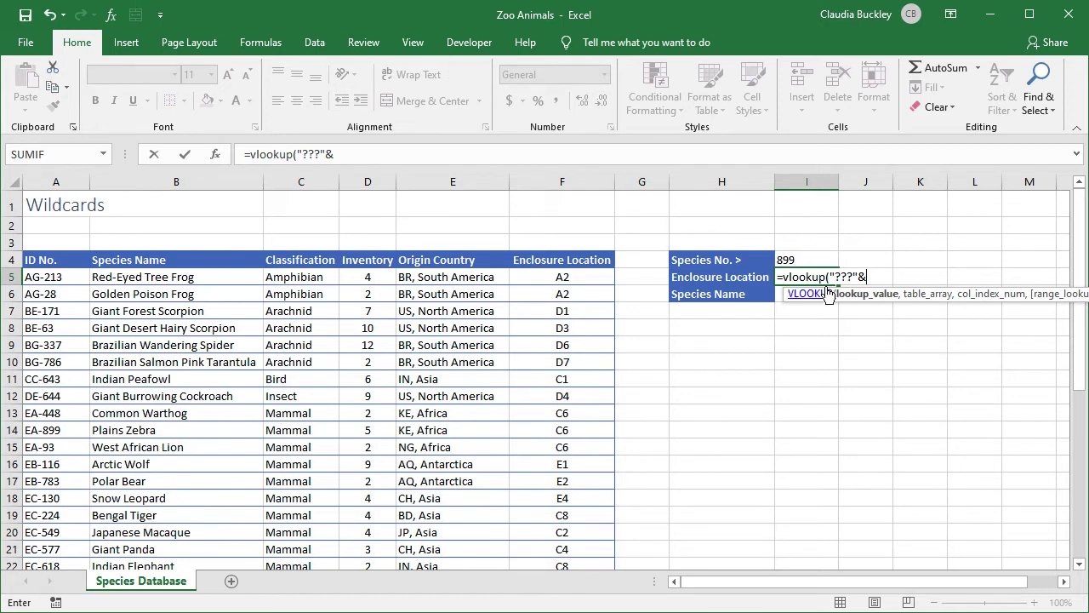
pyautogui.click(821, 261)
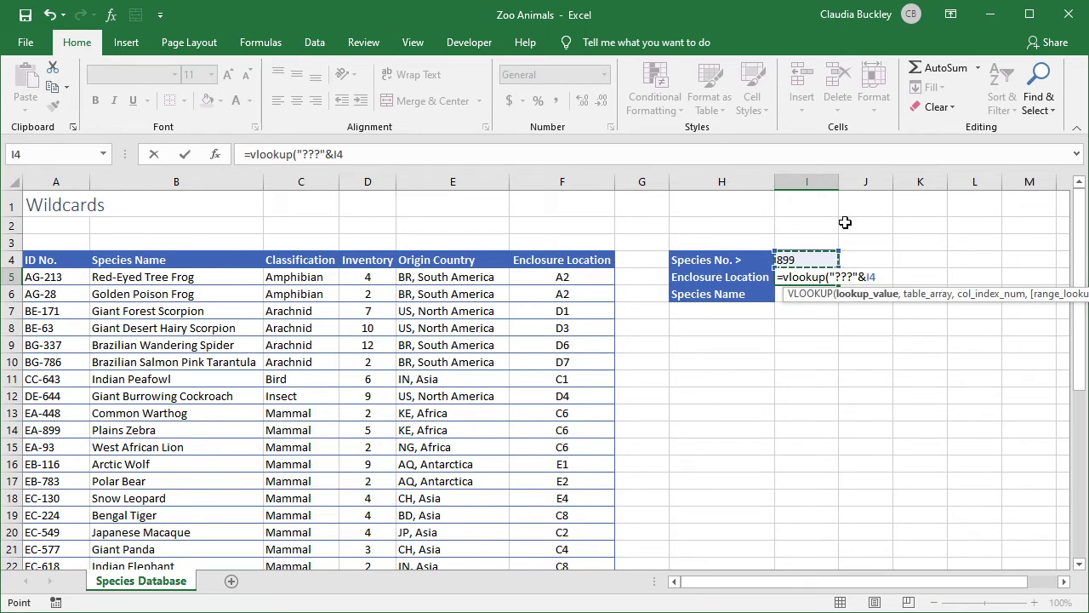
pyautogui.press('F4')
pyautogui.write(',')
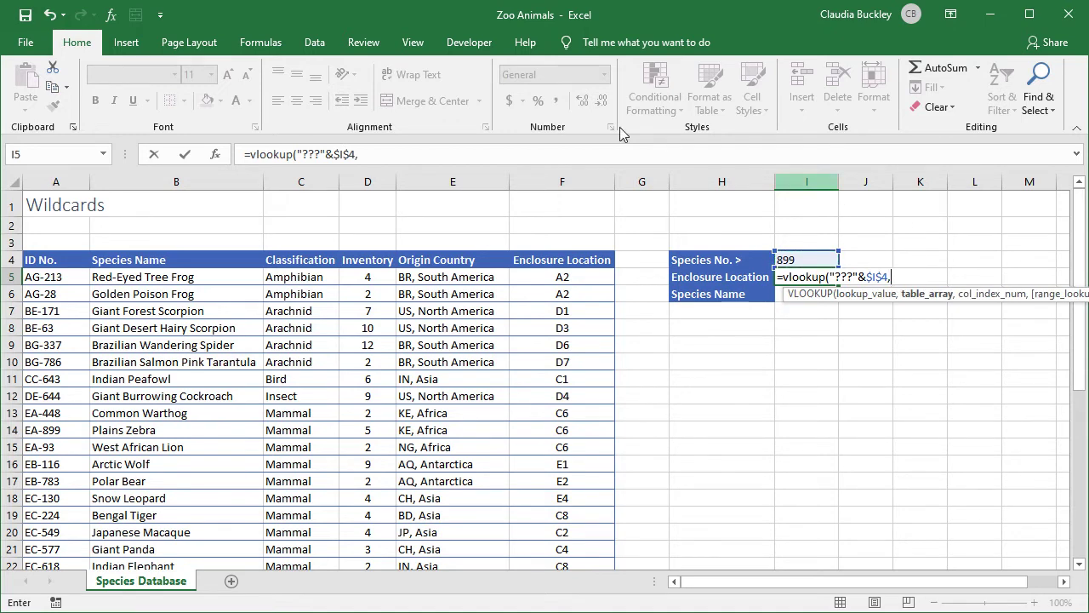
# Complete the enclosure location VLOOKUP with table array $A$5:$F$37, column index 6 and FALSE for an exact match.
pyautogui.moveTo(38, 277); pyautogui.dragTo(616, 563)
pyautogui.press('F4')
pyautogui.write(',')
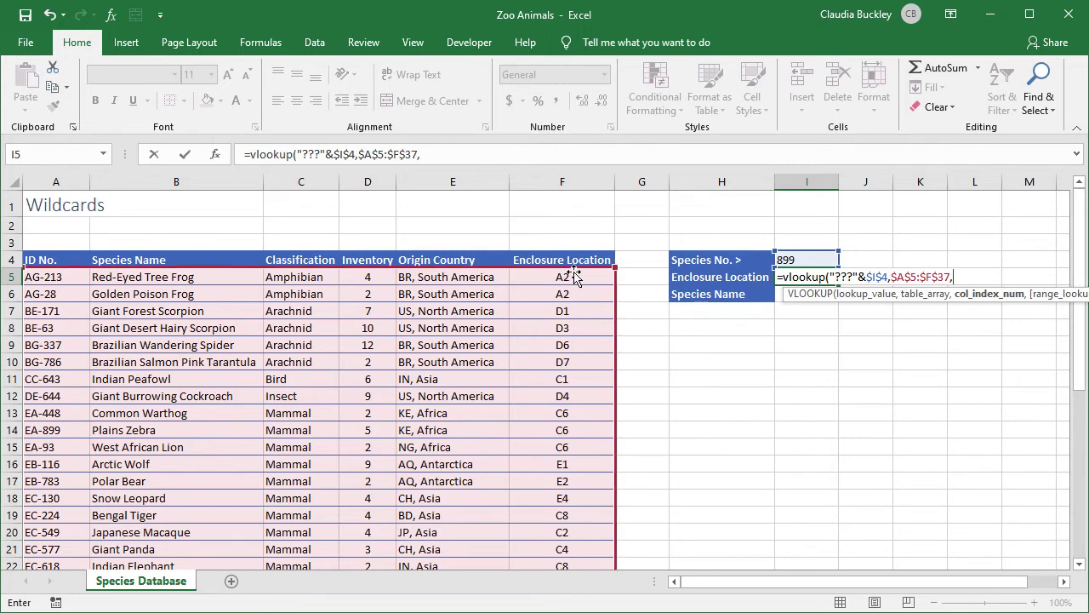
pyautogui.write('6,')
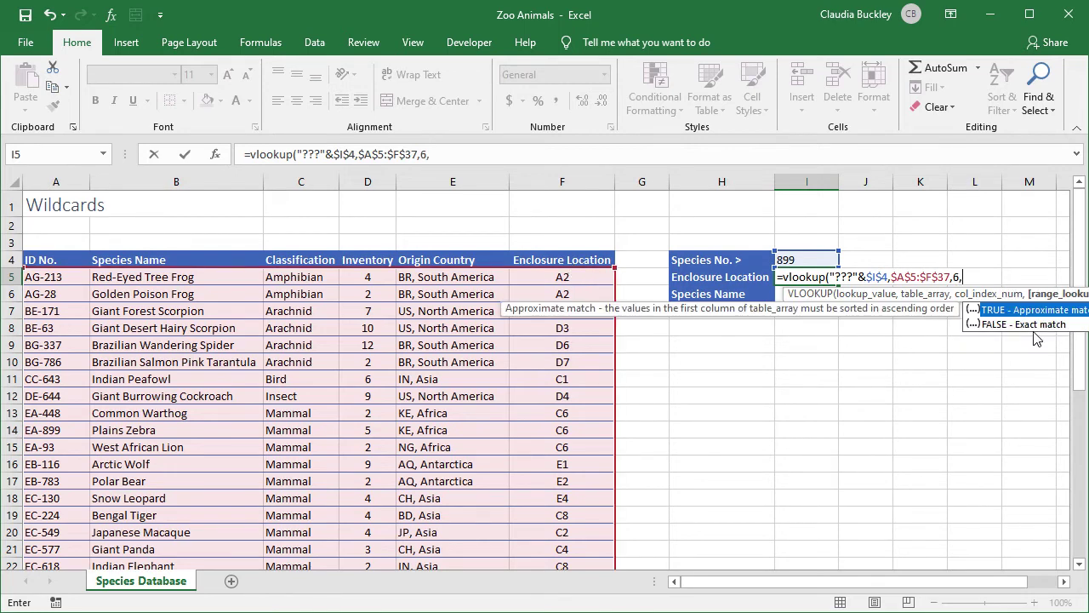
pyautogui.write('false)')
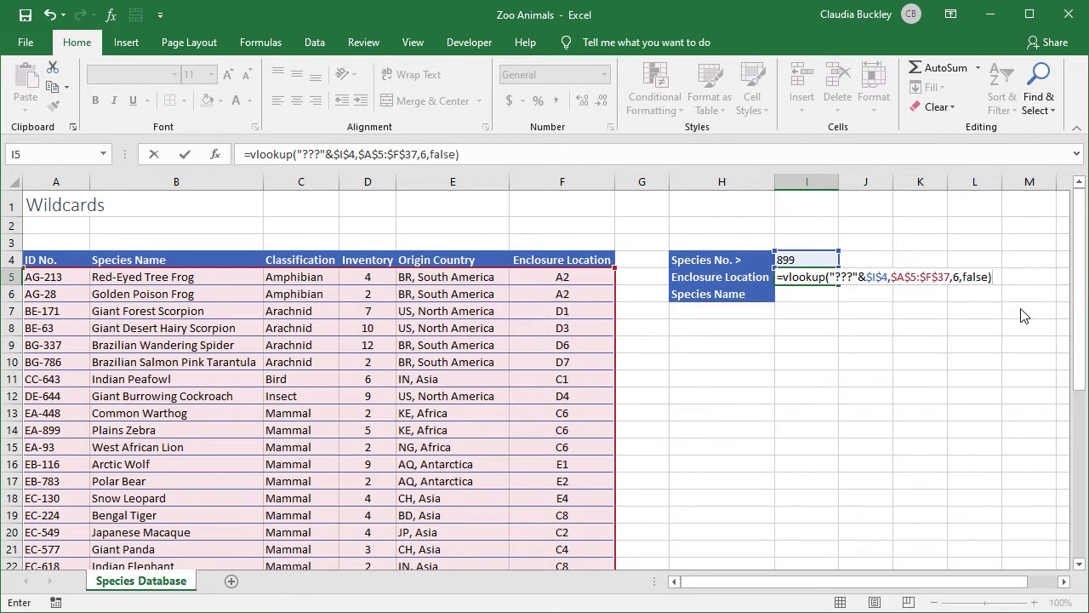
pyautogui.press('Return')
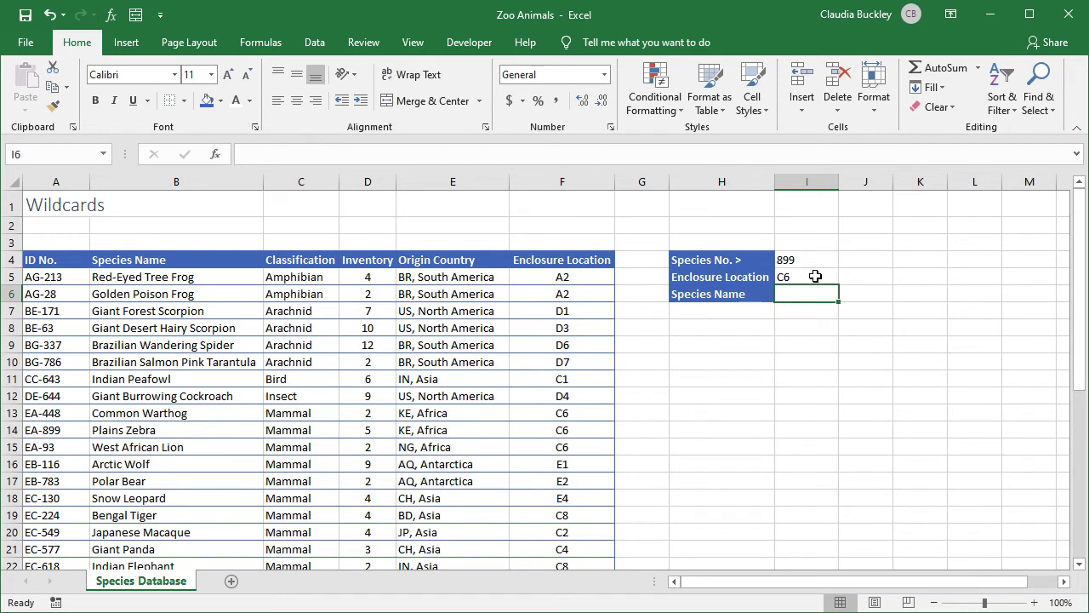
# Copy the VLOOKUP formula from I5 down to I6 and set its column index to 2 to return the species name.
pyautogui.click(815, 277)
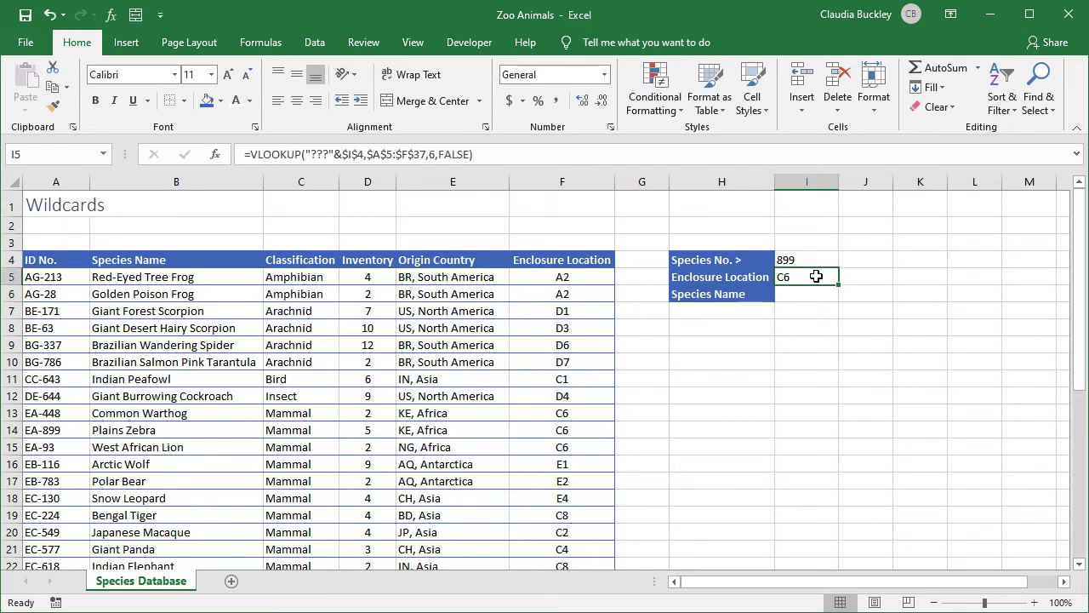
pyautogui.moveTo(839, 285)
pyautogui.mouseDown()
pyautogui.moveTo(841, 298)
pyautogui.moveTo(829, 295)
pyautogui.mouseUp()
pyautogui.click(819, 294)
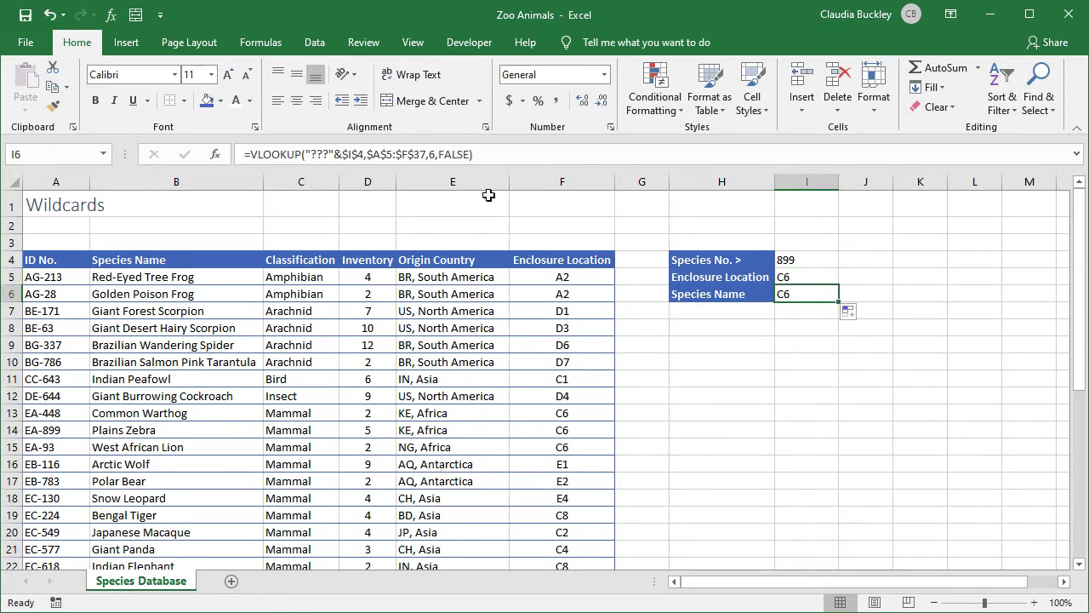
pyautogui.click(435, 154)
pyautogui.press('BackSpace')
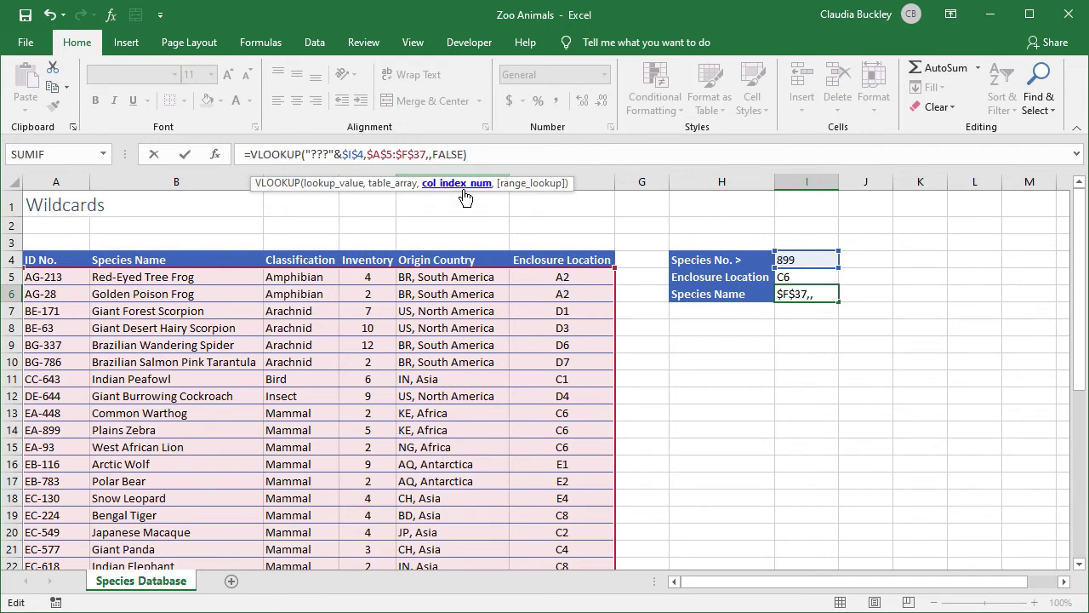
pyautogui.write('2')
pyautogui.press('Return')
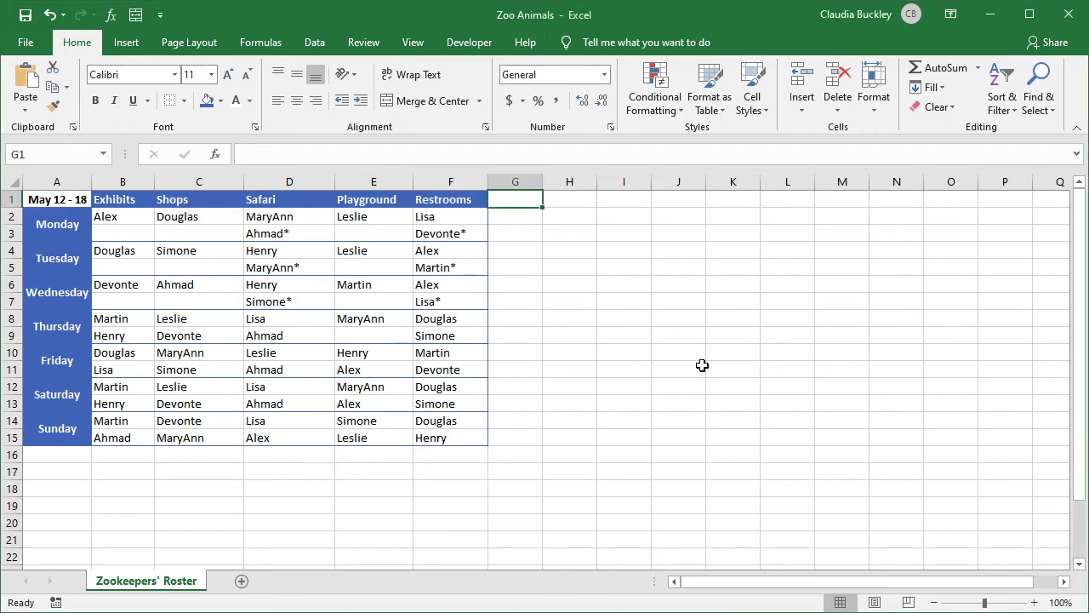
# Remove all literal asterisks from the Zookeepers' Roster sheet by replacing every ~* match with nothing.
pyautogui.hotkey('ctrl', 'h')
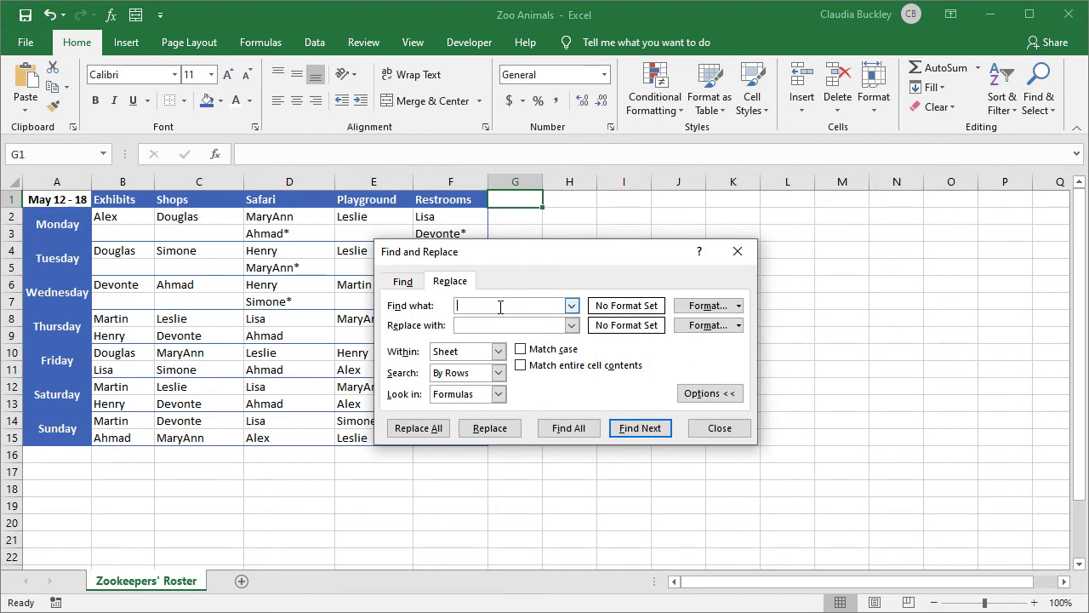
pyautogui.write('~*')
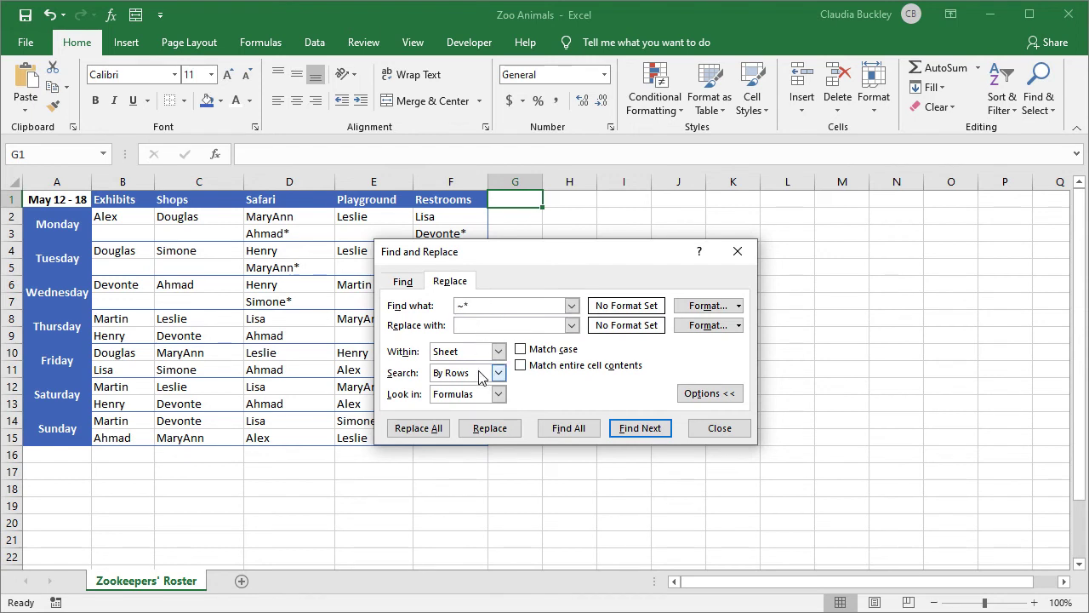
pyautogui.click(430, 433)
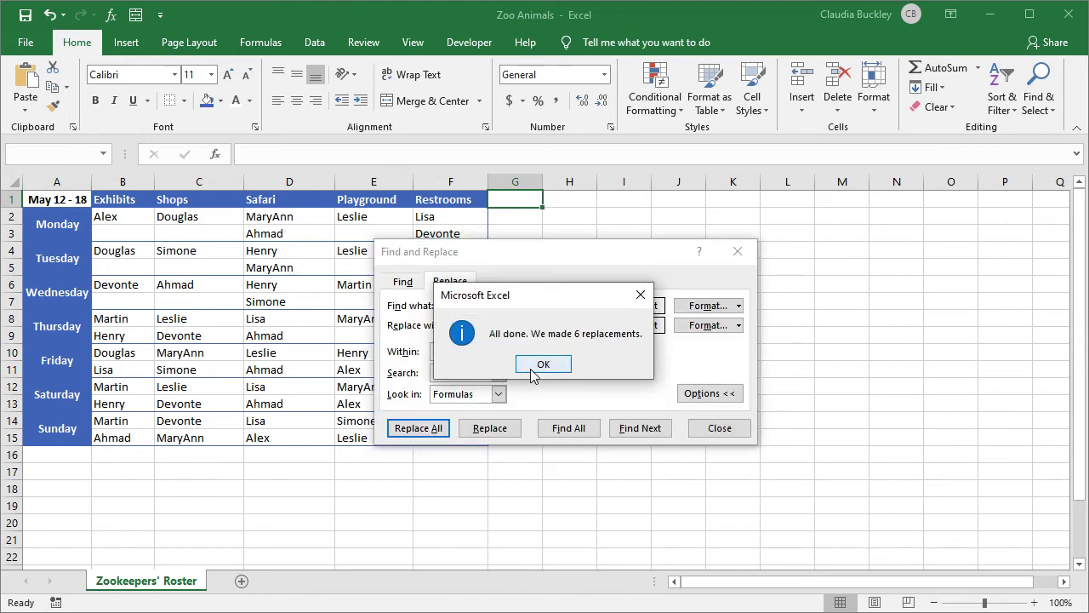
pyautogui.click(542, 364)
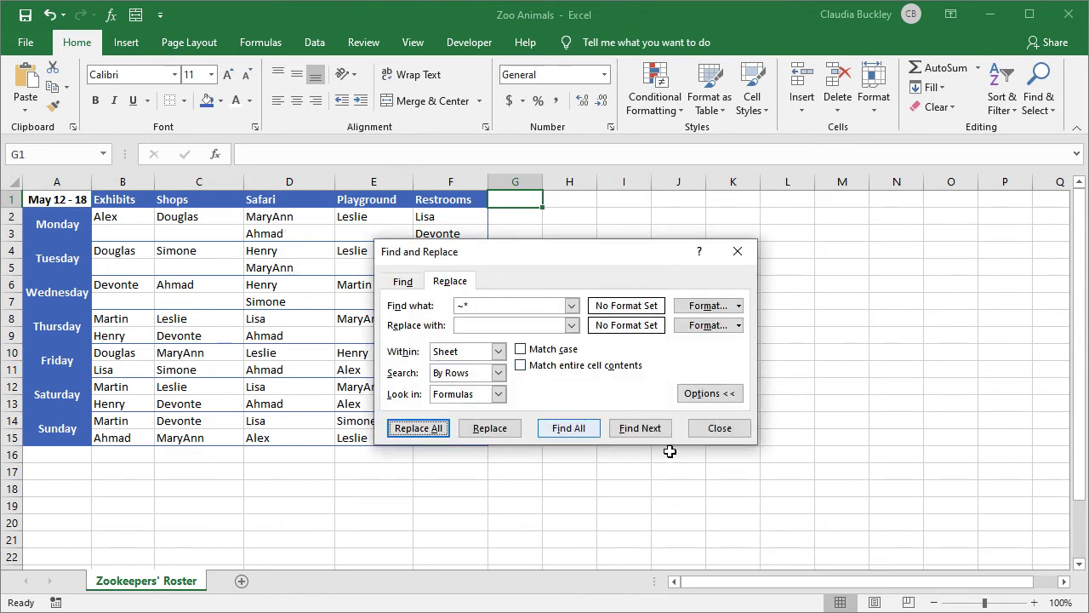
pyautogui.click(719, 432)
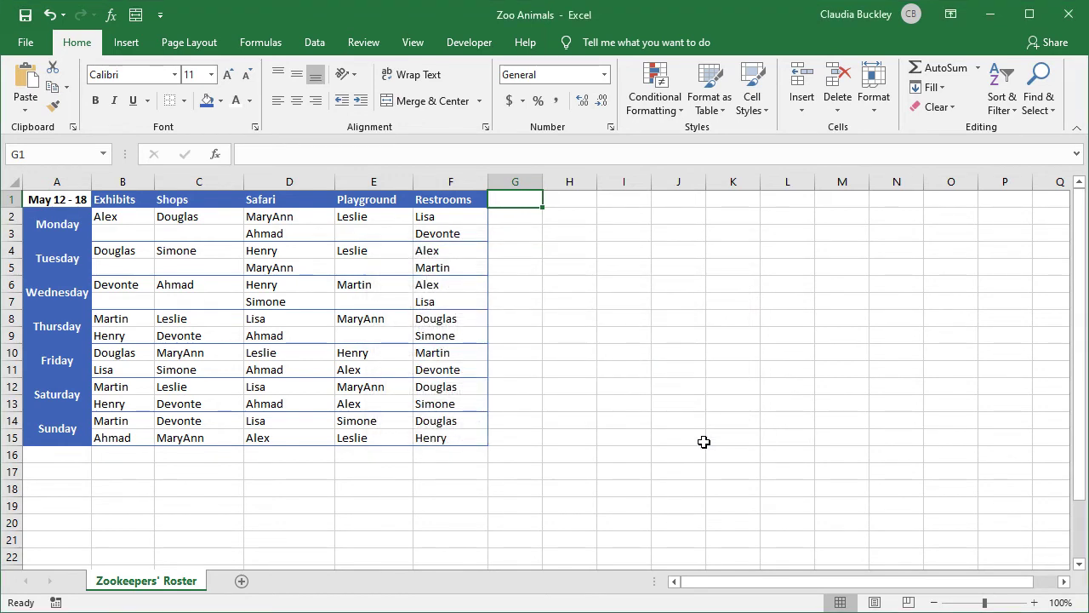